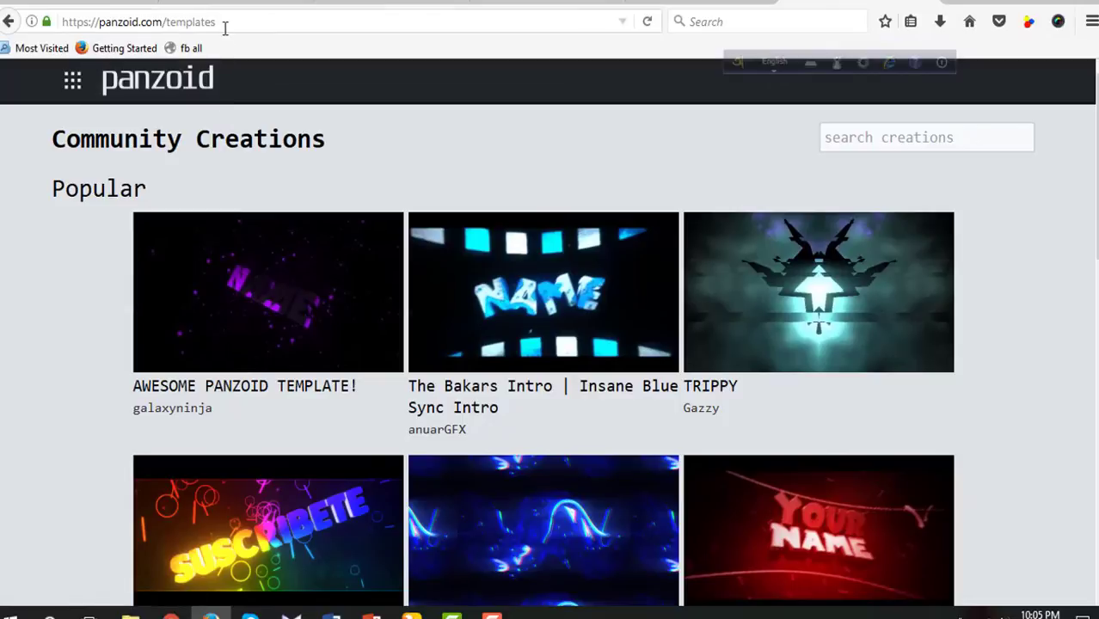
Open the "Intro Template#23 Free To Use...." community template in Clipmaker
{"action": "scroll", "coordinate": [326, 172], "scroll_direction": "down", "scroll_amount": 2}
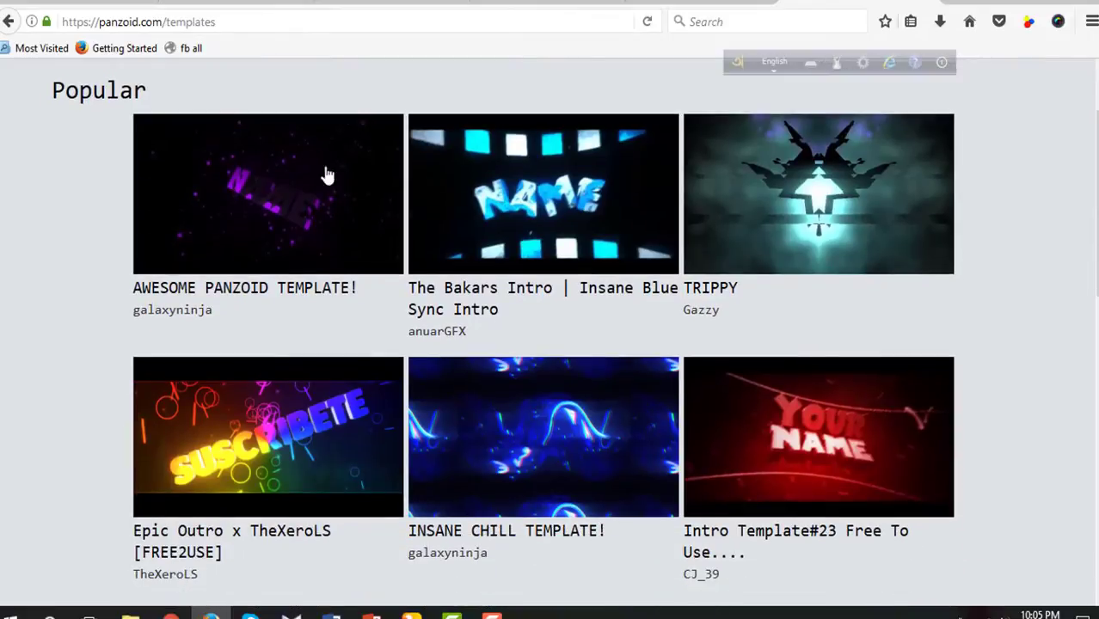
{"action": "scroll", "coordinate": [688, 344], "scroll_direction": "down", "scroll_amount": 4}
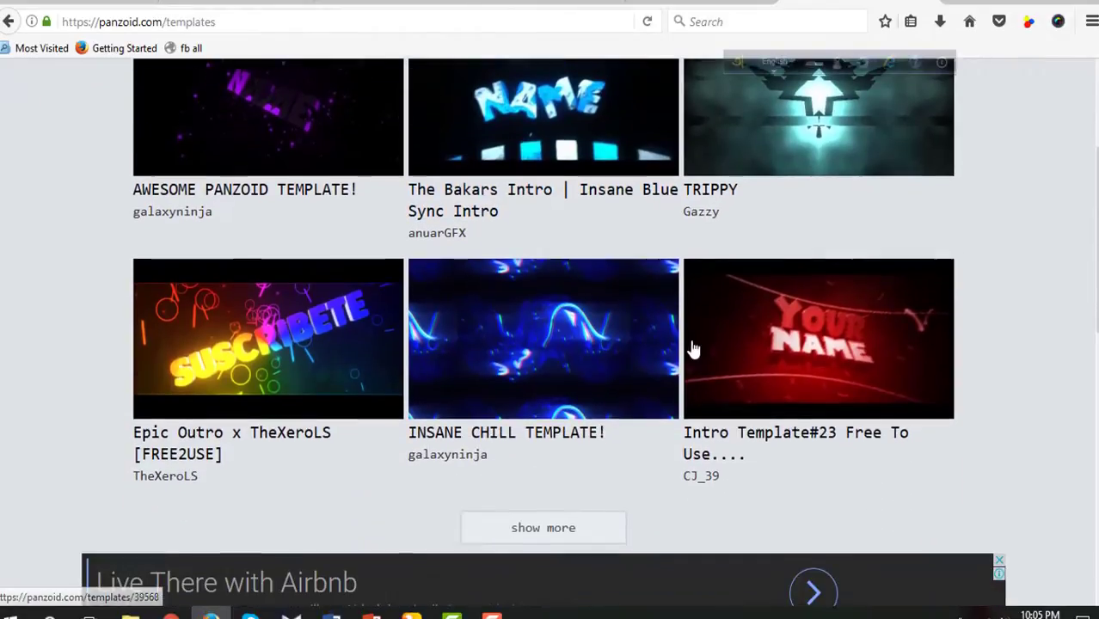
{"action": "scroll", "coordinate": [498, 304], "scroll_direction": "up", "scroll_amount": 4}
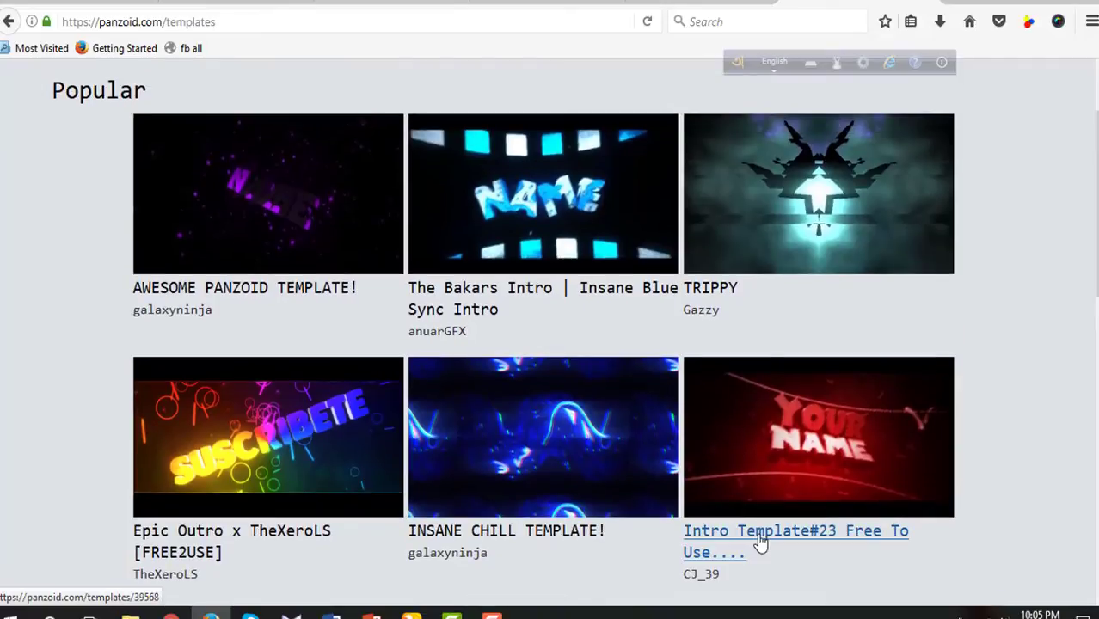
{"action": "left_click", "coordinate": [760, 540]}
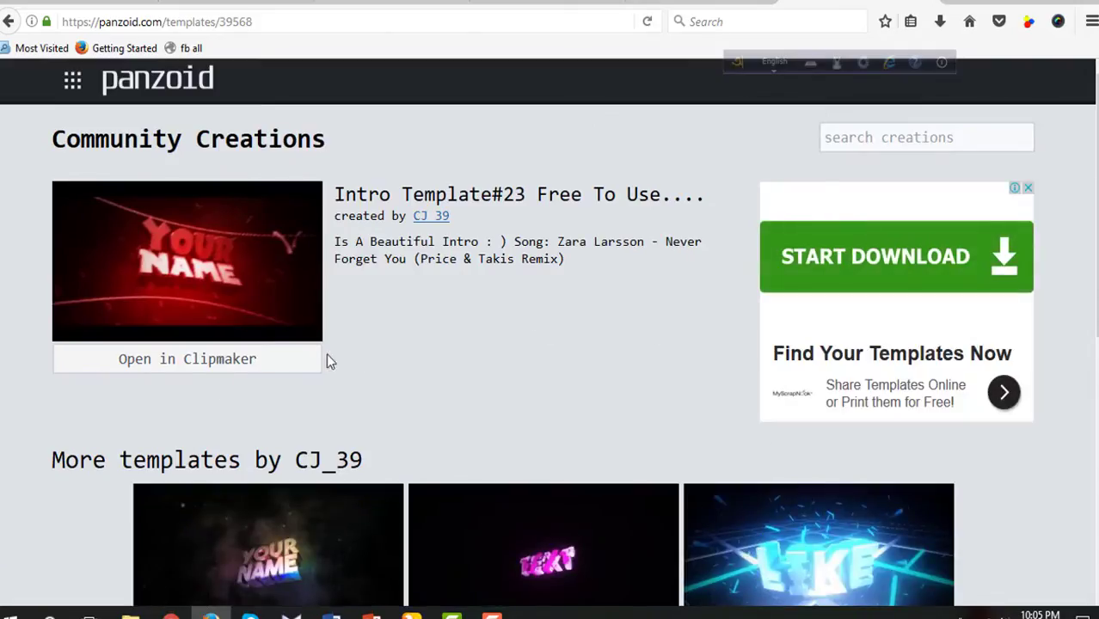
{"action": "left_click", "coordinate": [201, 368]}
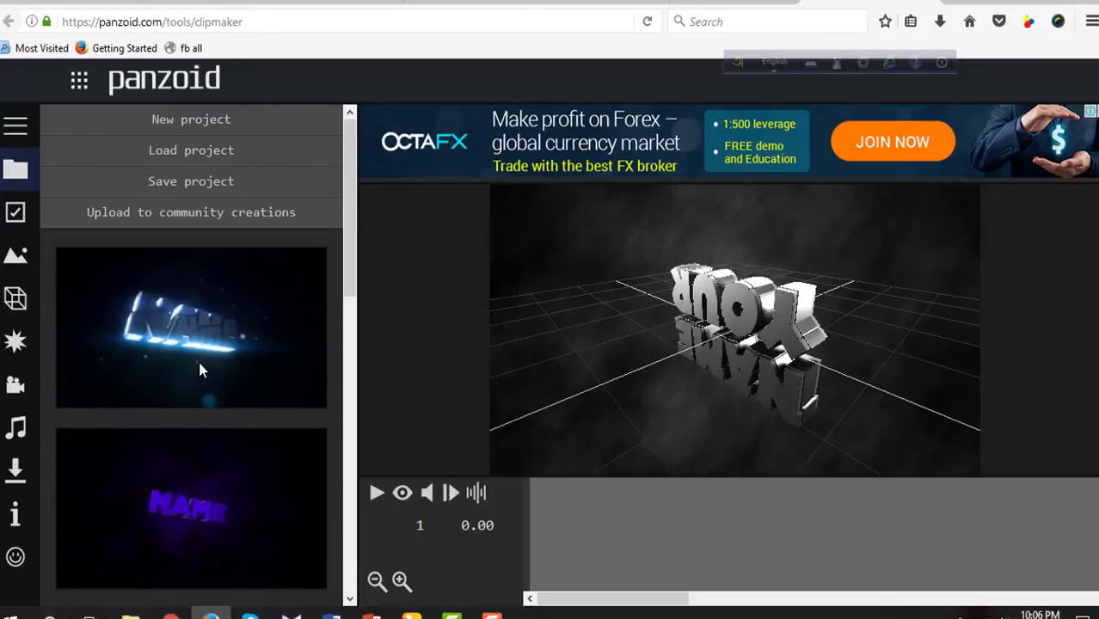
Turn on the effects preview and play the first seconds of the unedited template, pausing playback
{"action": "left_click", "coordinate": [402, 495]}
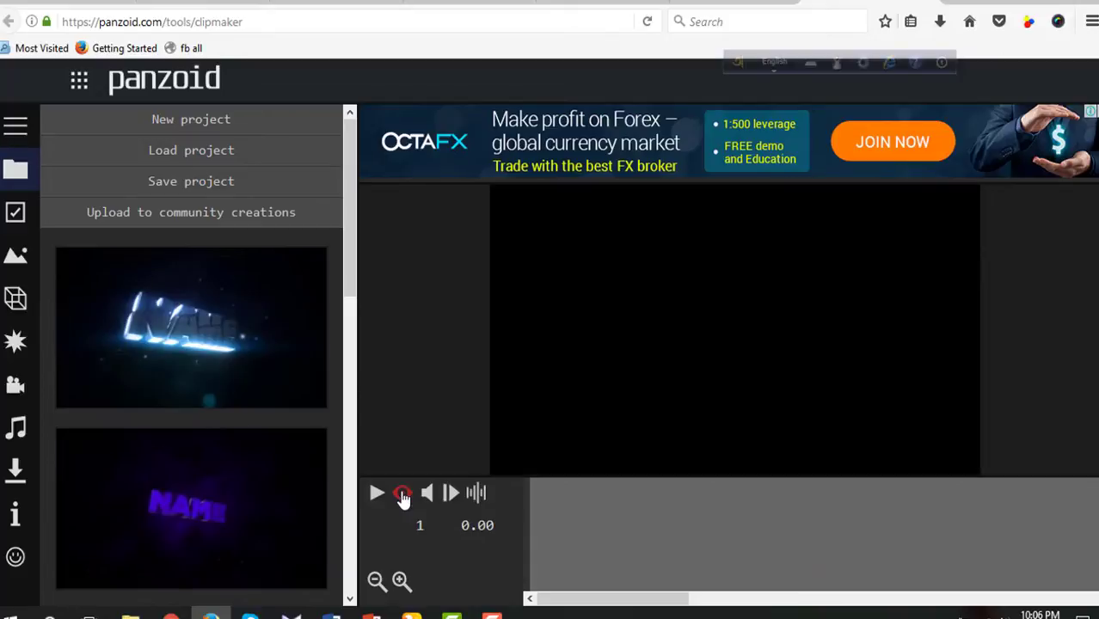
{"action": "left_click", "coordinate": [377, 494]}
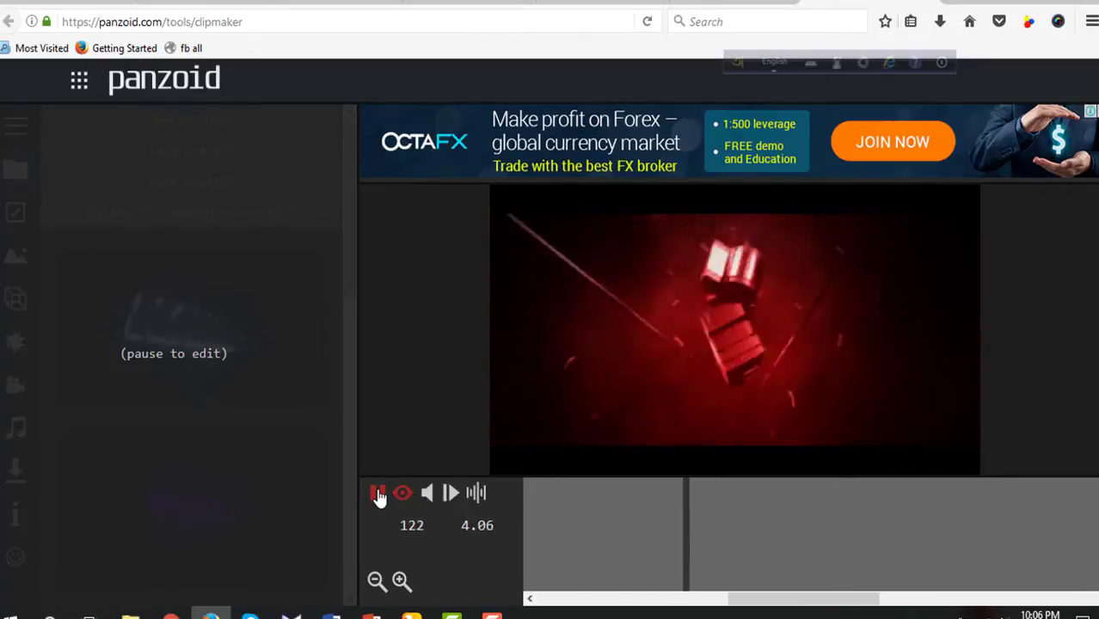
{"action": "left_click", "coordinate": [377, 495]}
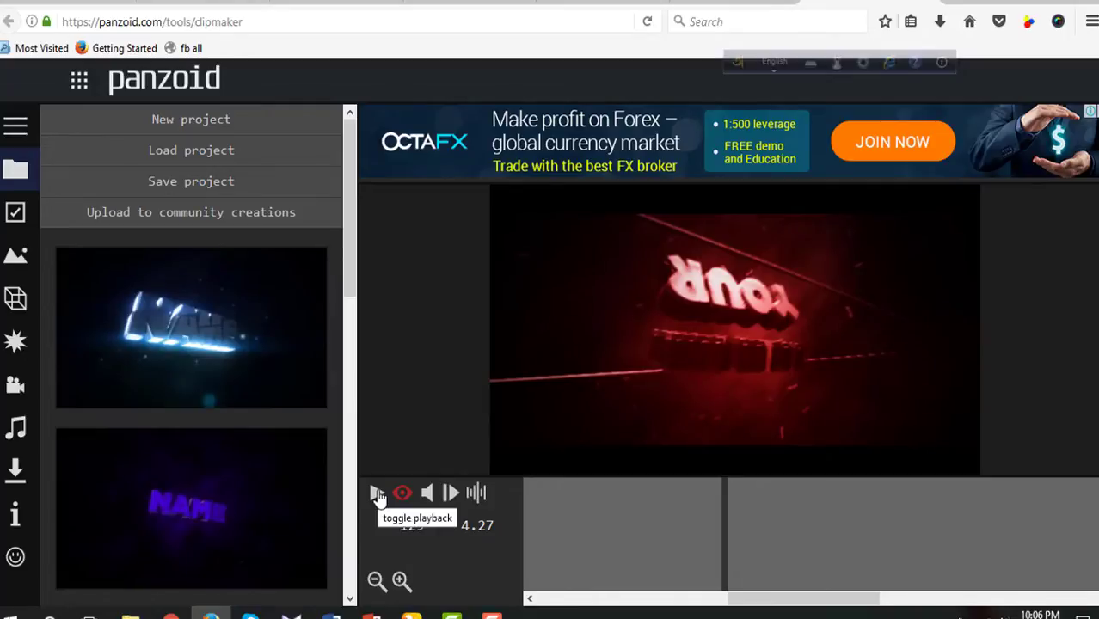
{"action": "scroll", "coordinate": [226, 417], "scroll_direction": "down", "scroll_amount": 5}
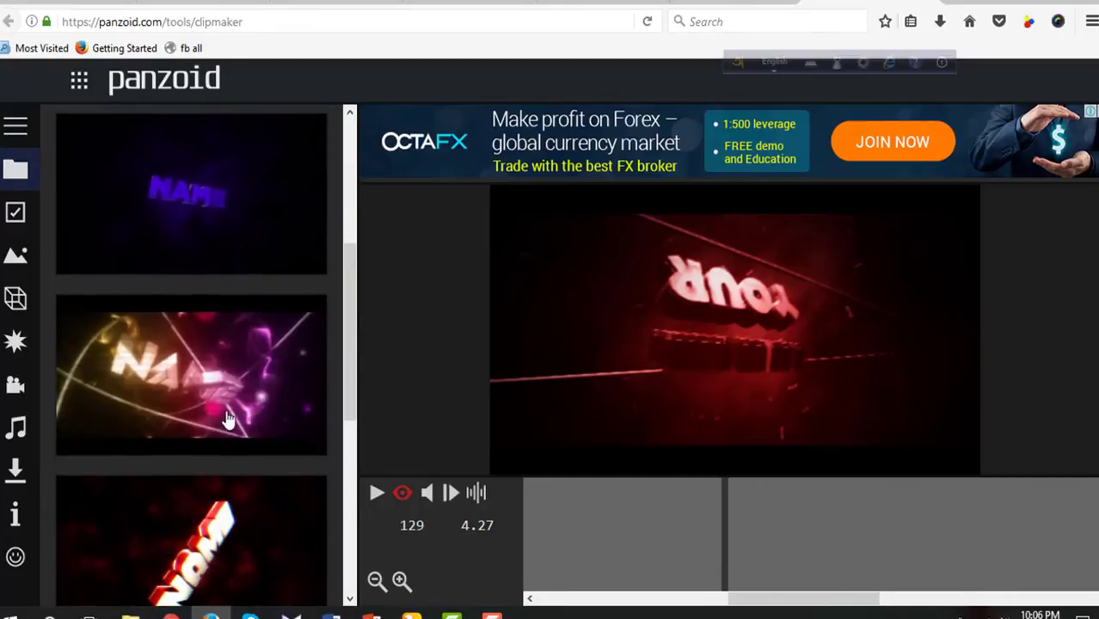
{"action": "scroll", "coordinate": [226, 422], "scroll_direction": "down", "scroll_amount": 1}
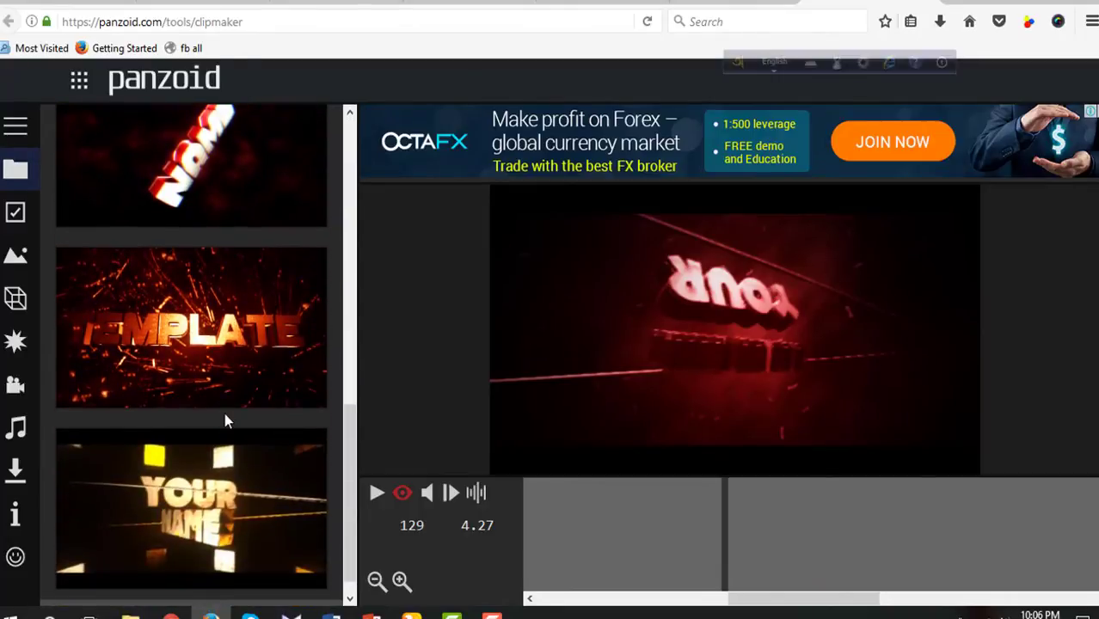
{"action": "scroll", "coordinate": [224, 417], "scroll_direction": "up", "scroll_amount": 3}
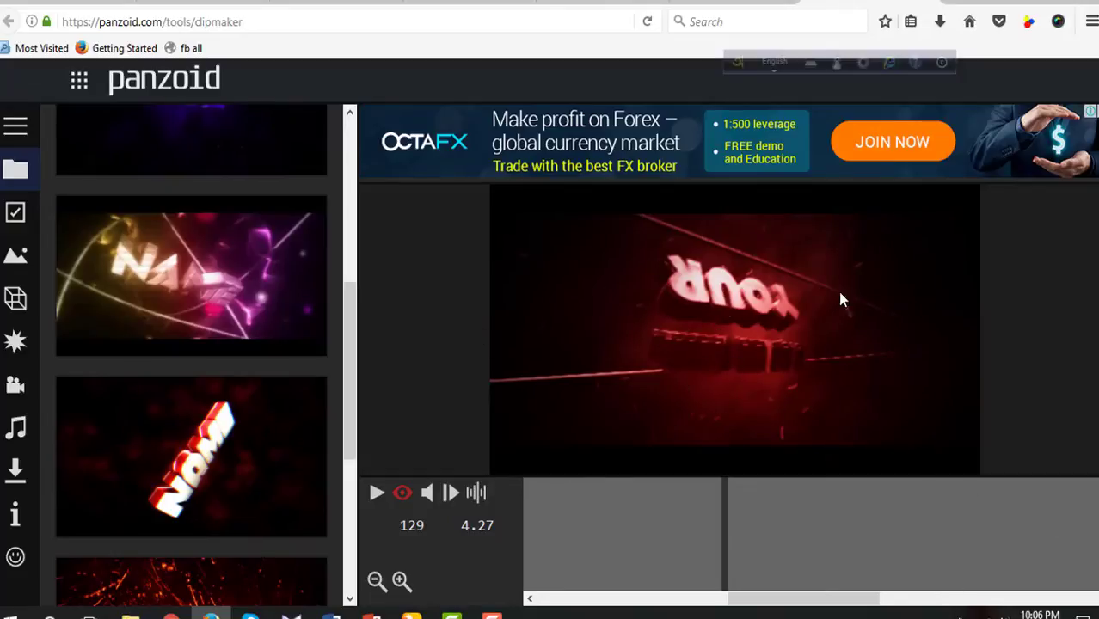
Replace the first YOUR text object in the Group Your group with RH
{"action": "left_click", "coordinate": [21, 306]}
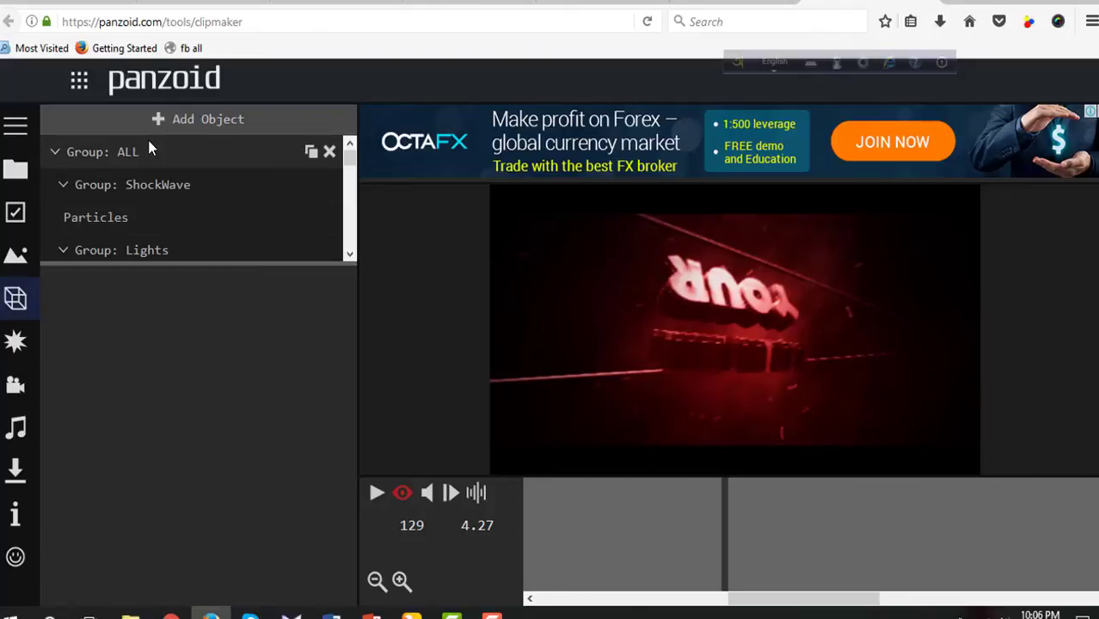
{"action": "scroll", "coordinate": [154, 150], "scroll_direction": "down", "scroll_amount": 1}
{"action": "scroll", "coordinate": [151, 154], "scroll_direction": "down", "scroll_amount": 3}
{"action": "scroll", "coordinate": [172, 156], "scroll_direction": "up", "scroll_amount": 5}
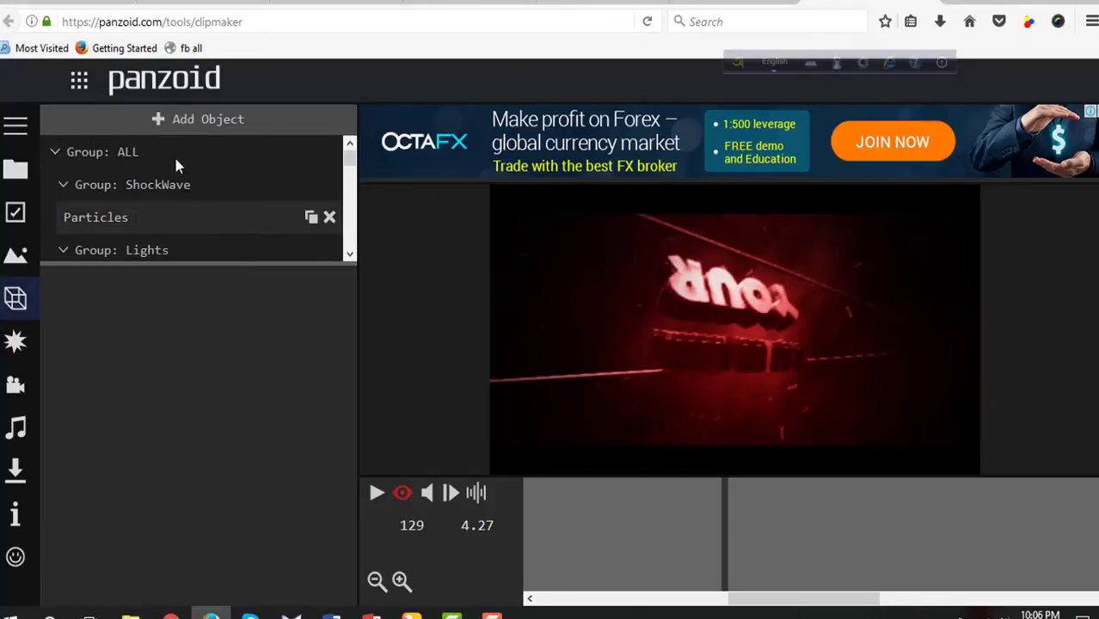
{"action": "scroll", "coordinate": [146, 176], "scroll_direction": "down", "scroll_amount": 3}
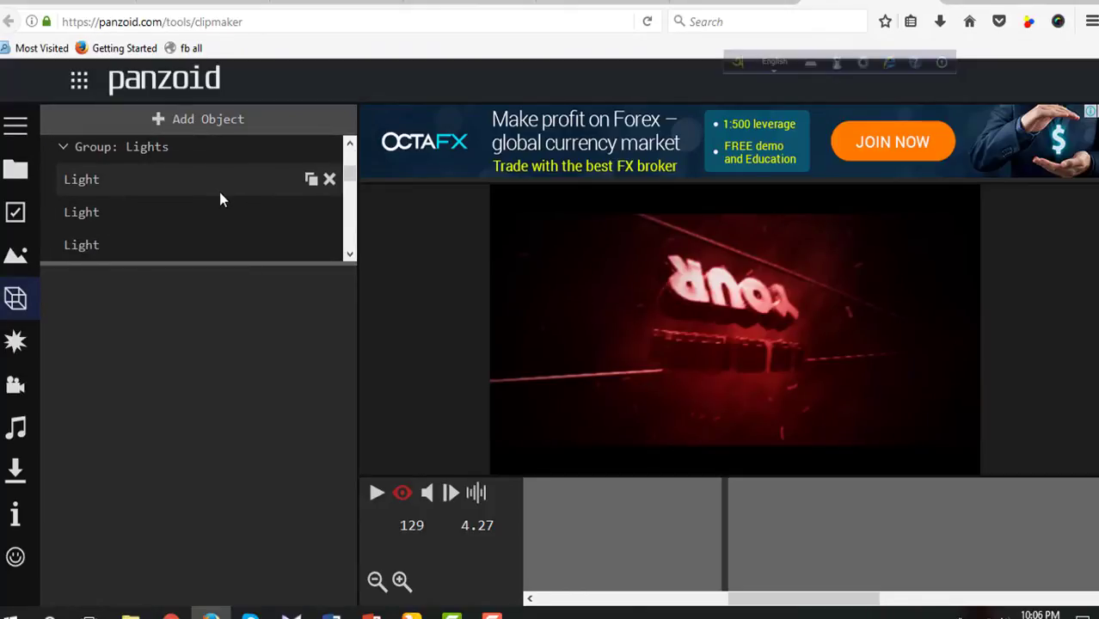
{"action": "scroll", "coordinate": [172, 196], "scroll_direction": "down", "scroll_amount": 2}
{"action": "scroll", "coordinate": [133, 195], "scroll_direction": "down", "scroll_amount": 3}
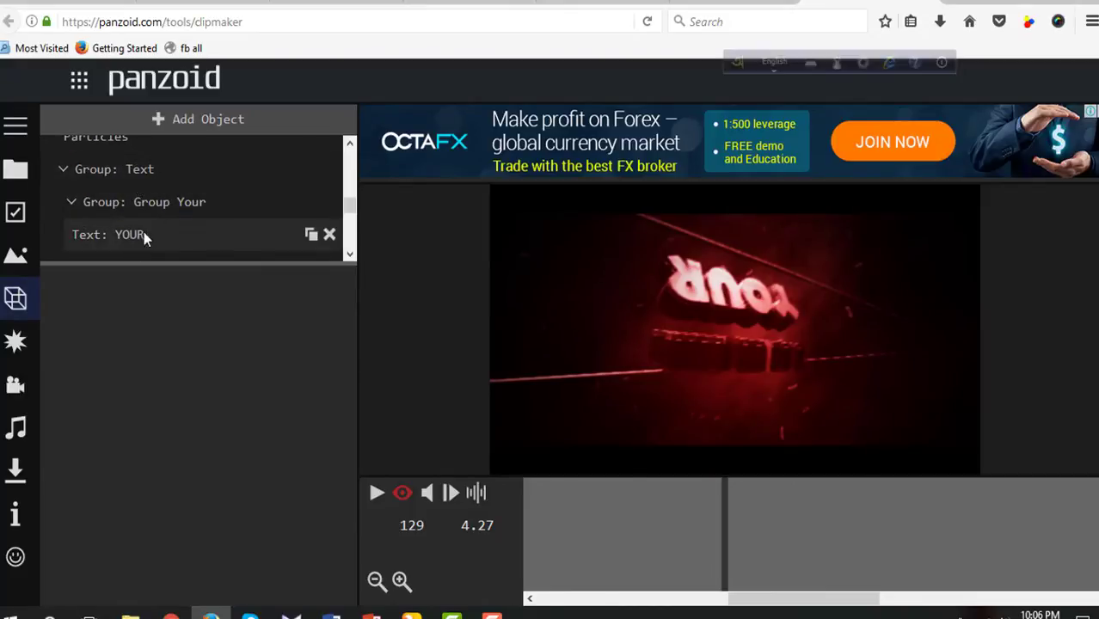
{"action": "scroll", "coordinate": [144, 232], "scroll_direction": "down", "scroll_amount": 3}
{"action": "scroll", "coordinate": [112, 196], "scroll_direction": "up", "scroll_amount": 3}
{"action": "left_click", "coordinate": [144, 234]}
{"action": "left_click", "coordinate": [140, 235]}
{"action": "left_click", "coordinate": [140, 235]}
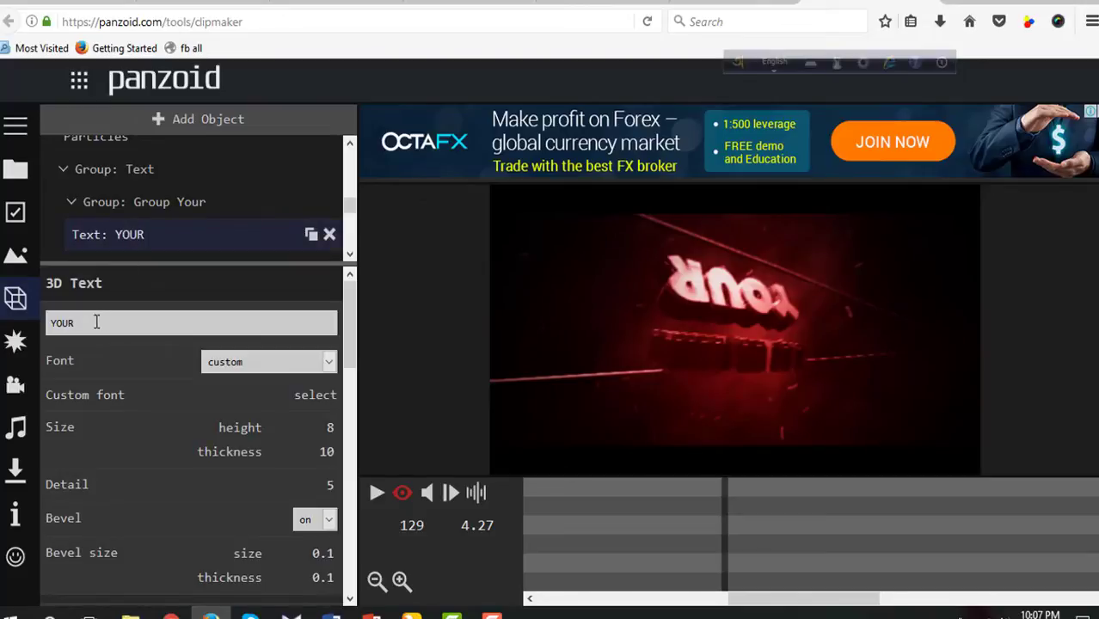
{"action": "left_click_drag", "start_coordinate": [97, 323], "coordinate": [43, 314]}
{"action": "key", "text": "BackSpace"}
{"action": "type", "text": "pu"}
Replace the second YOUR text object in the Group Your group with RH
{"action": "scroll", "coordinate": [229, 175], "scroll_direction": "down", "scroll_amount": 3}
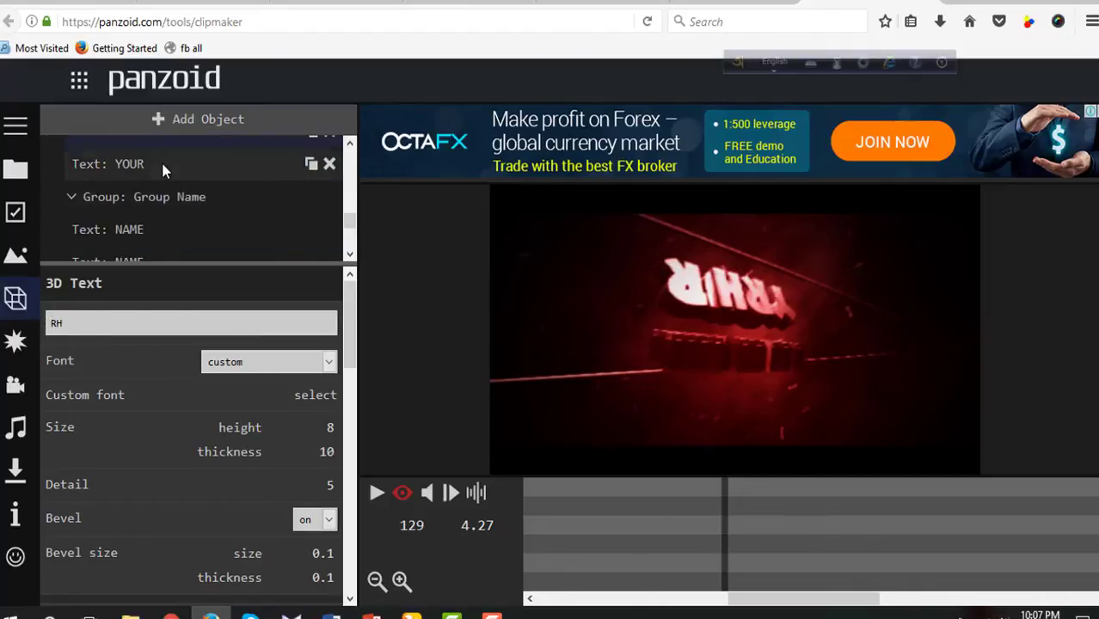
{"action": "left_click", "coordinate": [160, 162]}
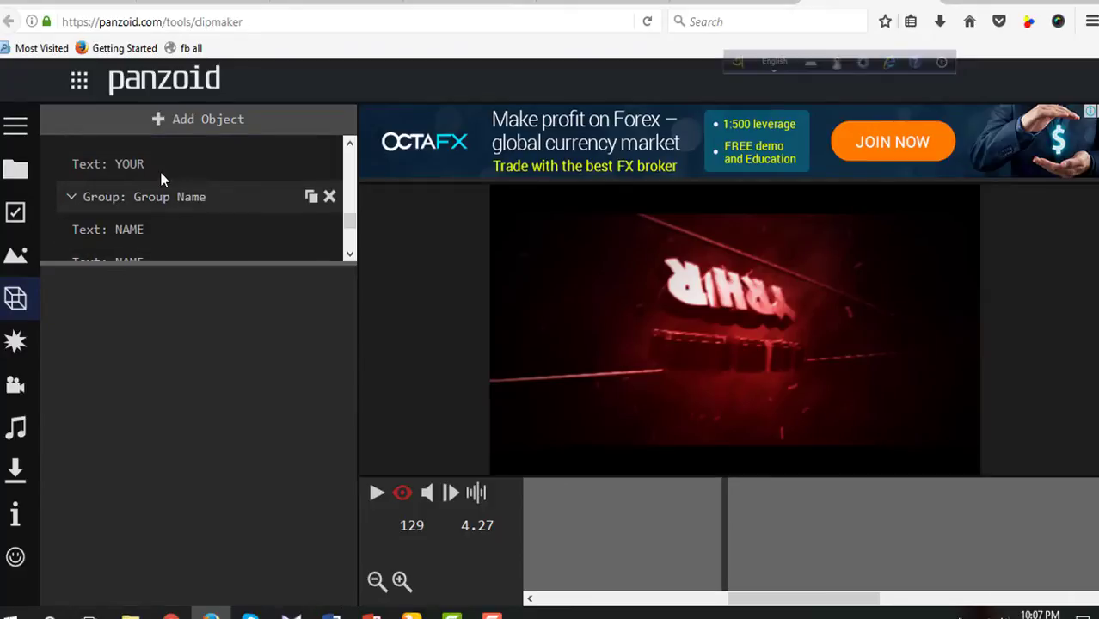
{"action": "left_click", "coordinate": [161, 162]}
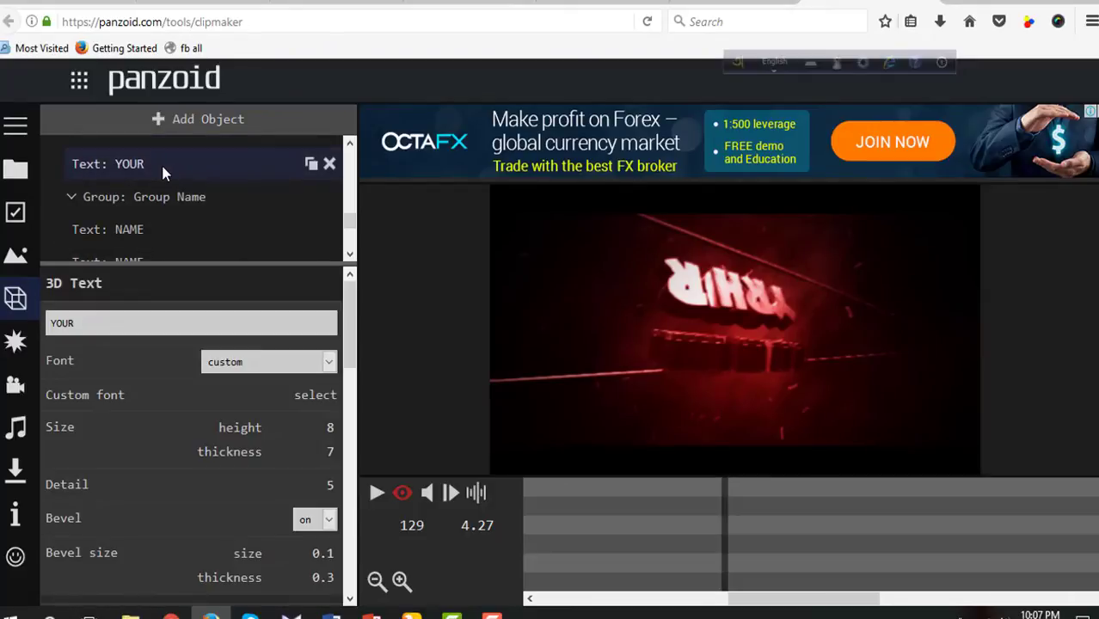
{"action": "left_click_drag", "start_coordinate": [87, 327], "coordinate": [48, 325]}
{"action": "key", "text": "BackSpace"}
{"action": "type", "text": "RH"}
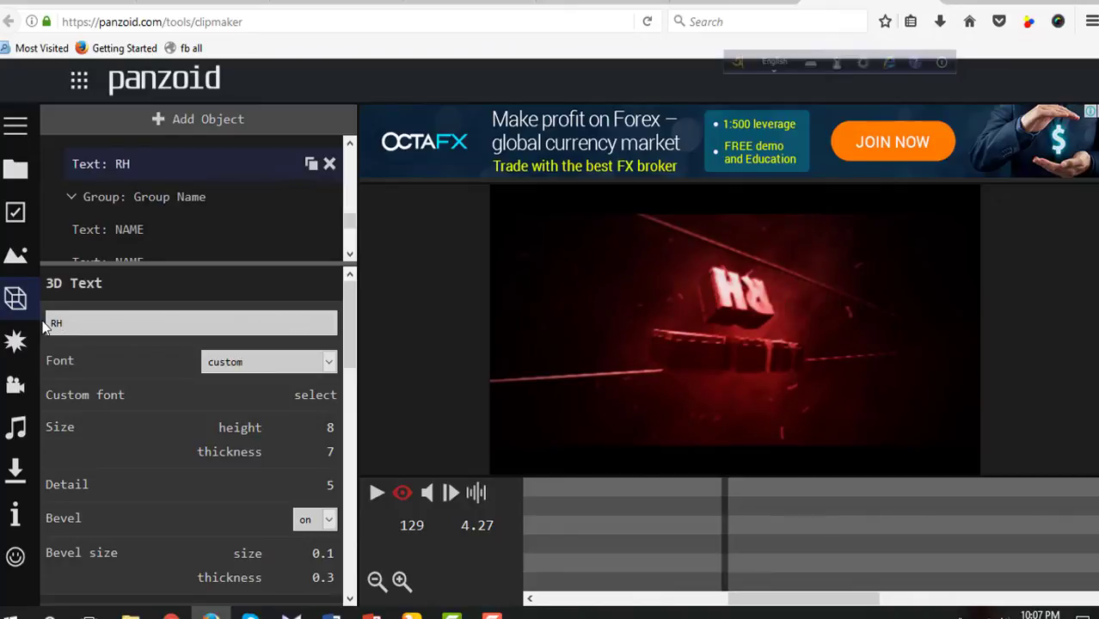
Replace the first NAME text object in the Group Name group with TECH
{"action": "left_click", "coordinate": [143, 227]}
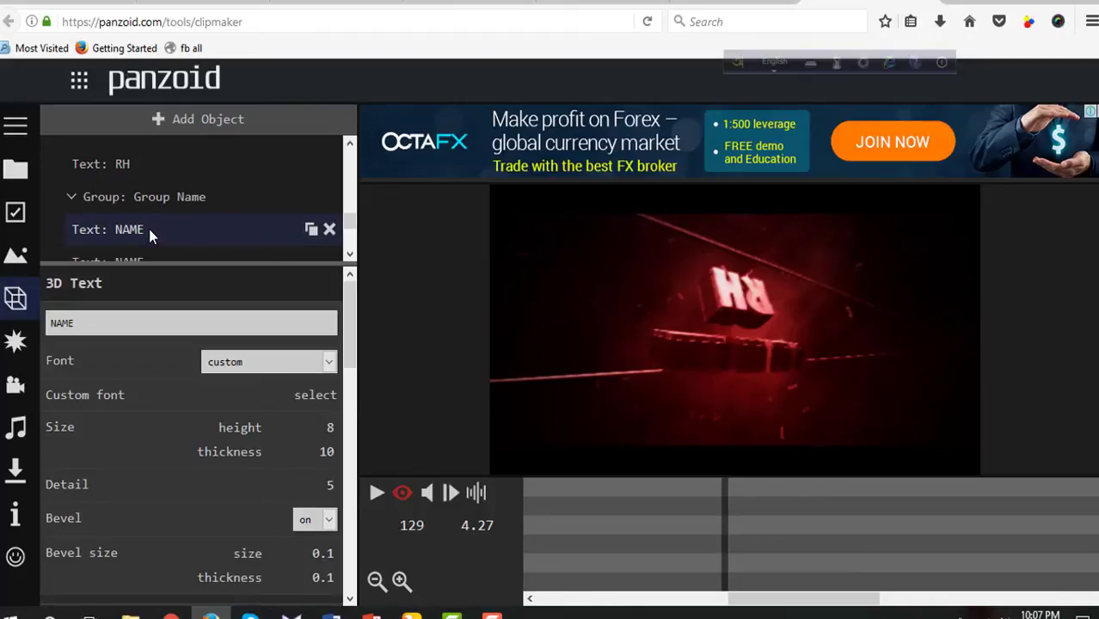
{"action": "double_click", "coordinate": [74, 322]}
{"action": "key", "text": "BackSpace"}
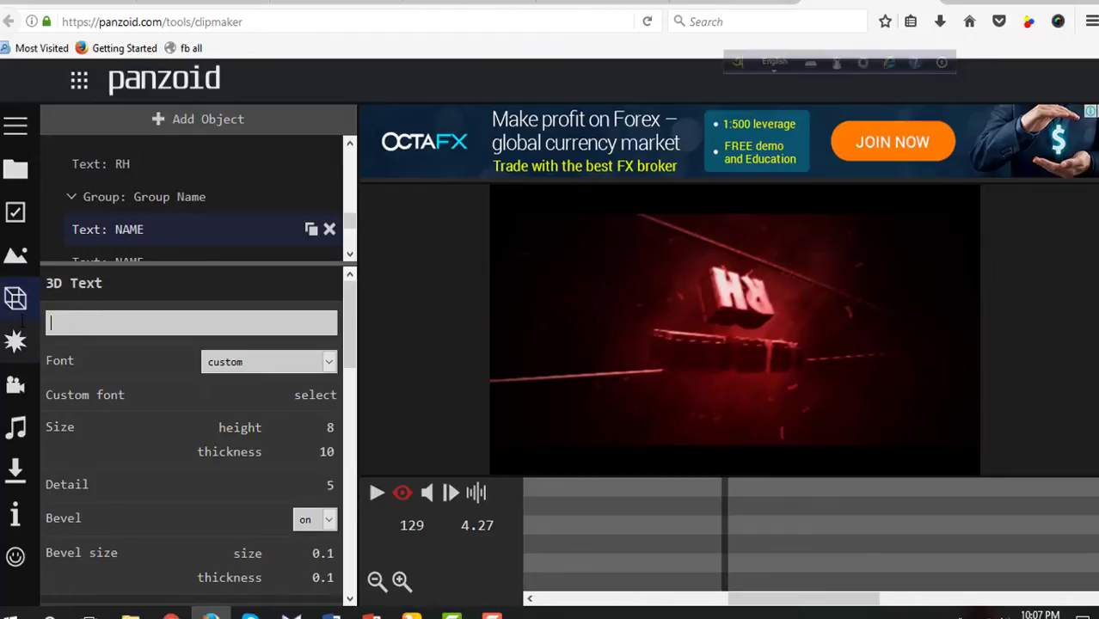
{"action": "type", "text": "TECH"}
{"action": "key", "text": "Return"}
Replace the remaining NAME text object in the Group Name group with TECH
{"action": "scroll", "coordinate": [142, 253], "scroll_direction": "down", "scroll_amount": 1}
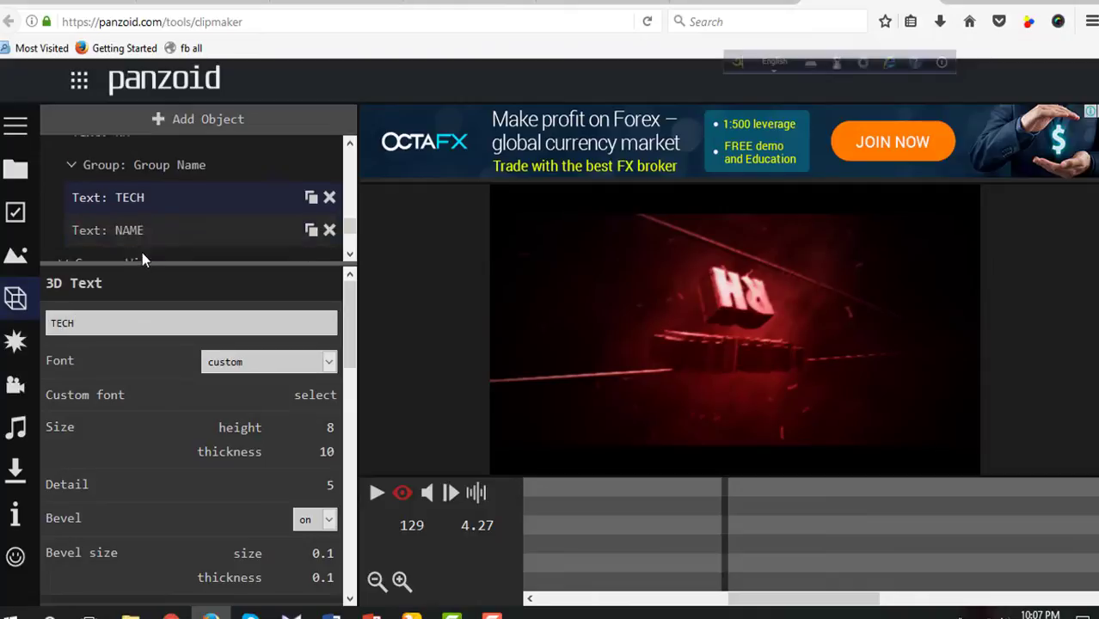
{"action": "scroll", "coordinate": [142, 253], "scroll_direction": "down", "scroll_amount": 1}
{"action": "left_click", "coordinate": [161, 161]}
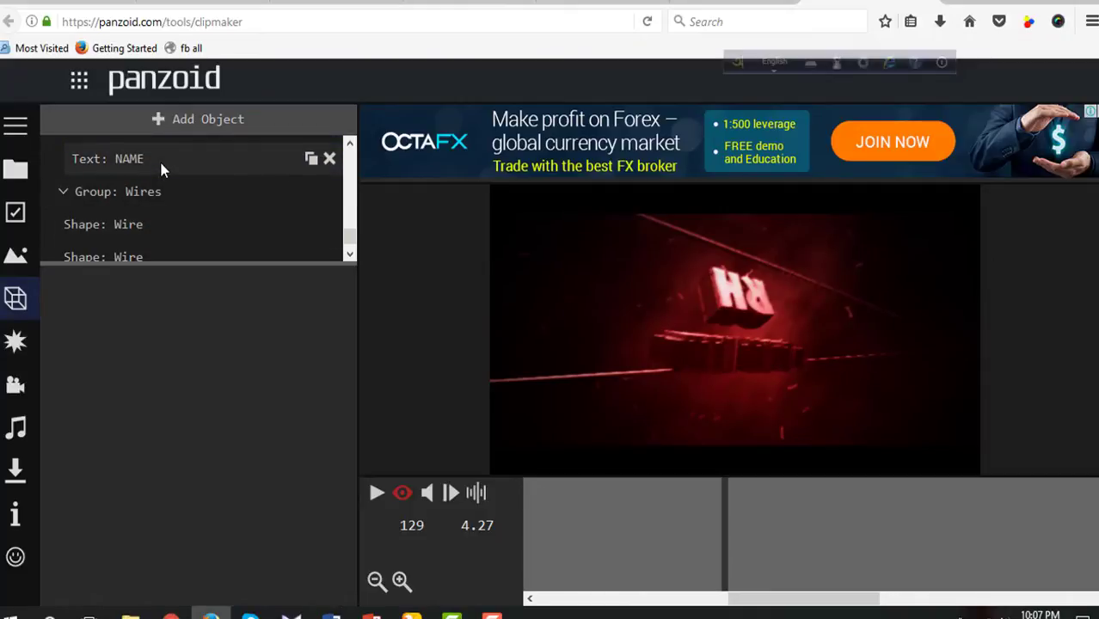
{"action": "left_click", "coordinate": [159, 159]}
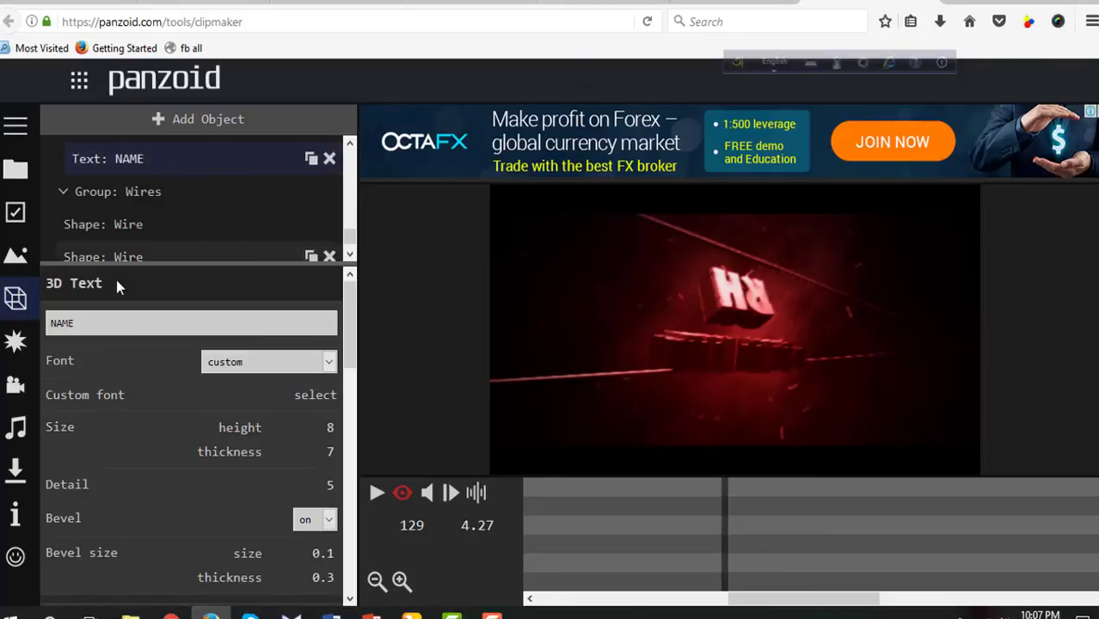
{"action": "double_click", "coordinate": [93, 321]}
{"action": "key", "text": "BackSpace"}
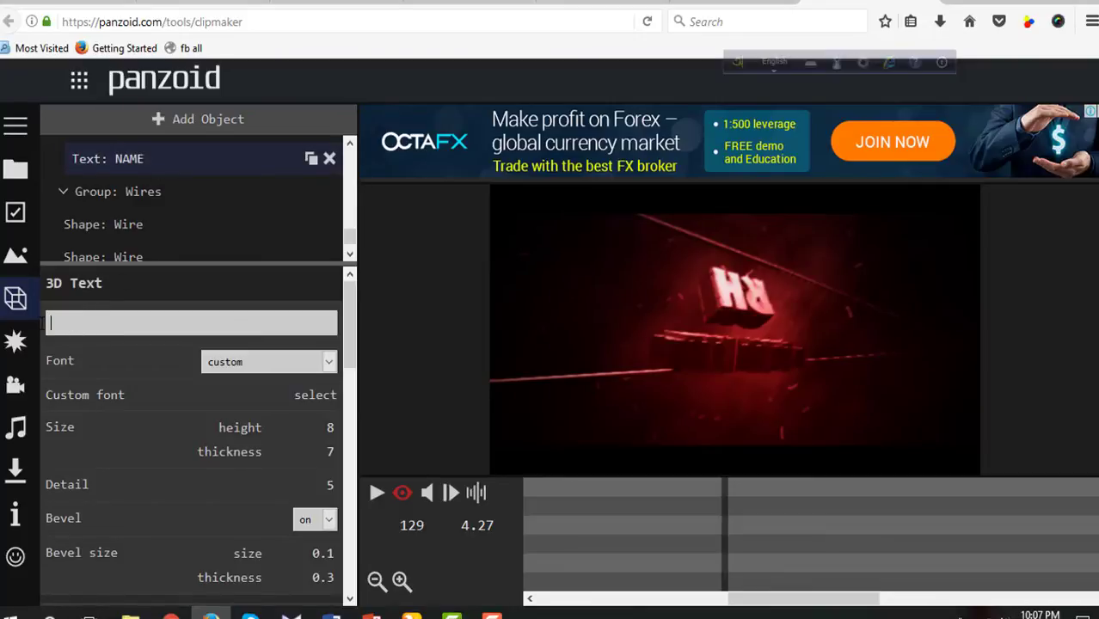
{"action": "type", "text": "TECH"}
{"action": "key", "text": "Return"}
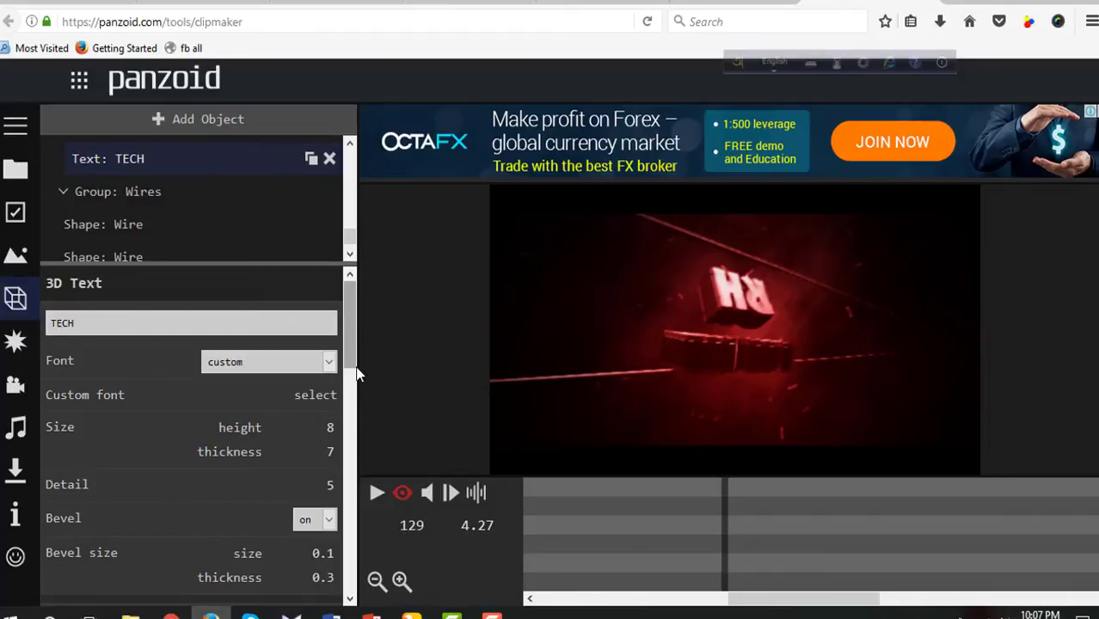
Play the edited intro with effects preview on to check the RH TECH text, pausing once both words are readable
{"action": "left_click", "coordinate": [404, 495]}
{"action": "left_click", "coordinate": [404, 495]}
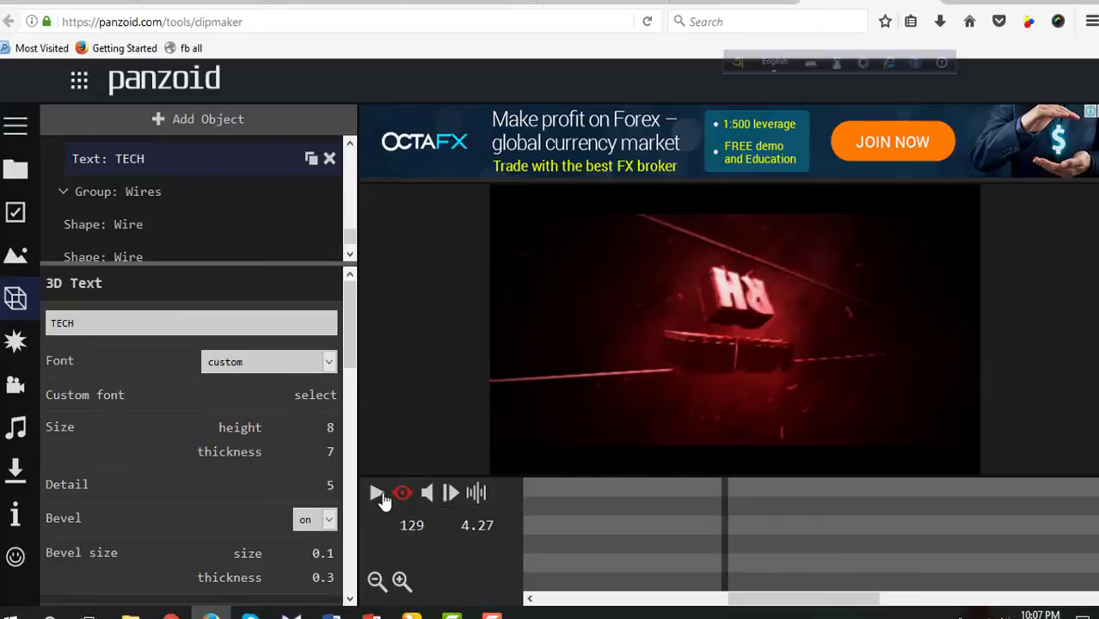
{"action": "left_click", "coordinate": [379, 496]}
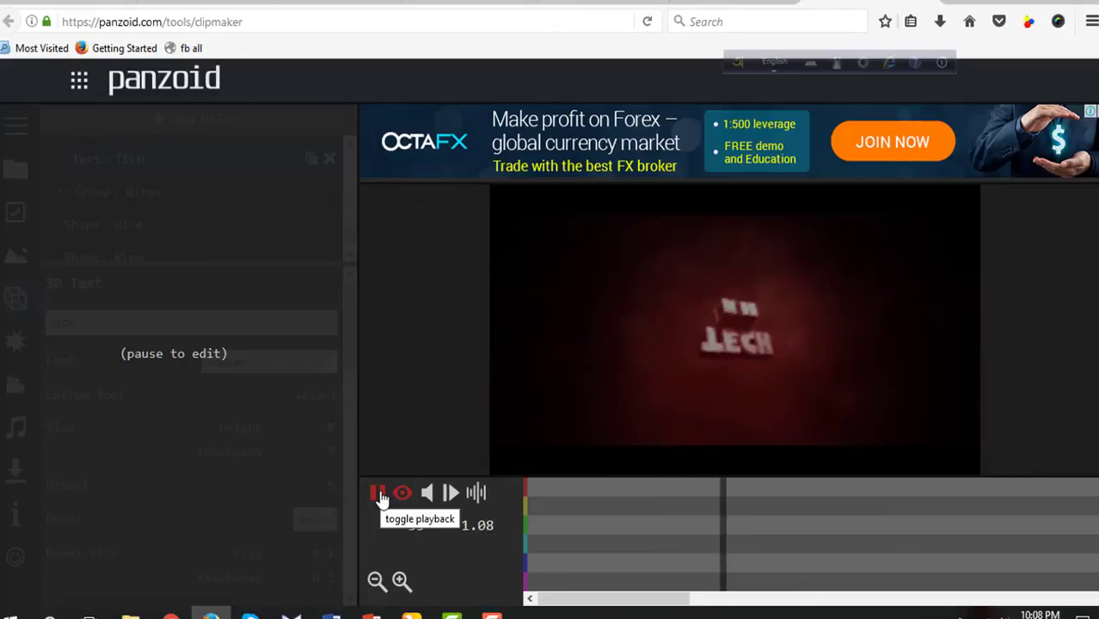
{"action": "left_click", "coordinate": [380, 495]}
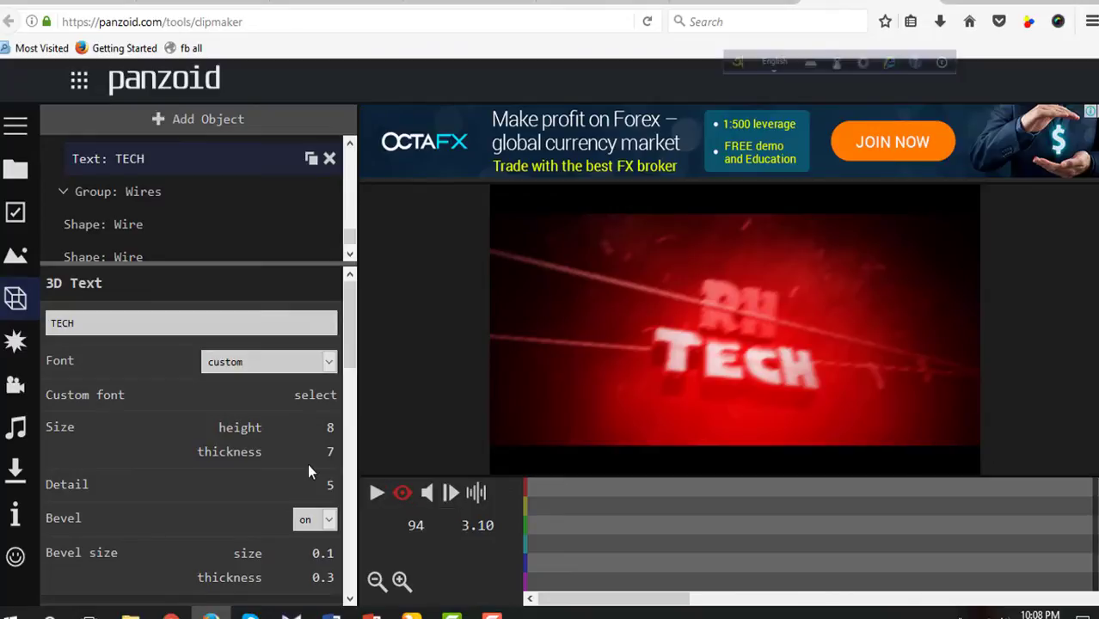
Render the intro video in balanced mode with the .mkv (vp8/opus) format
{"action": "left_click", "coordinate": [14, 475]}
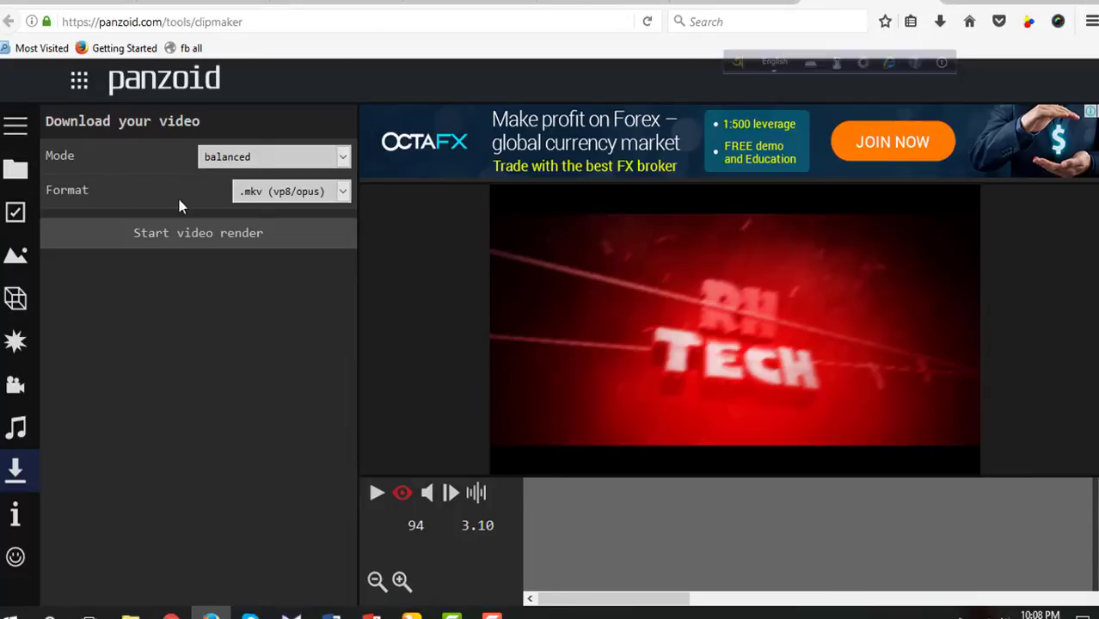
{"action": "left_click", "coordinate": [286, 192]}
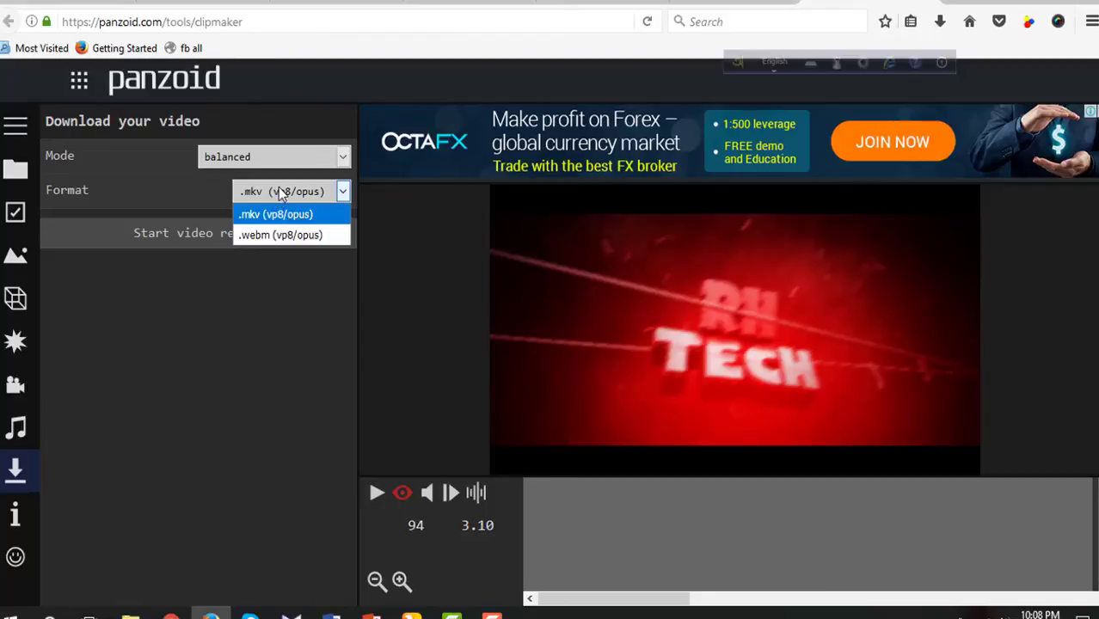
{"action": "left_click", "coordinate": [255, 293]}
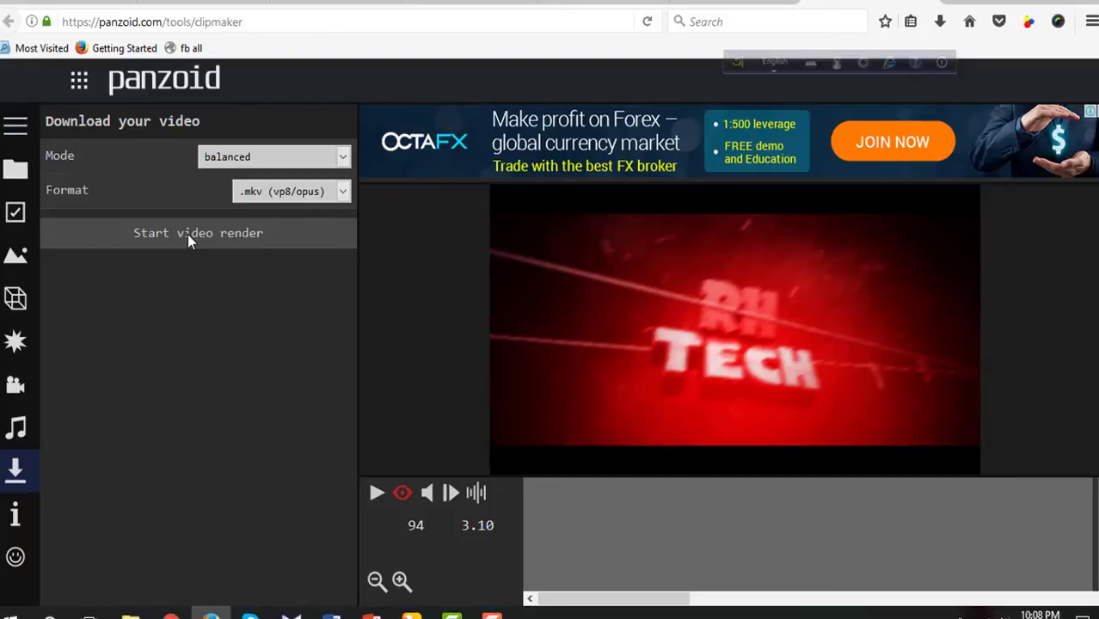
{"action": "left_click", "coordinate": [262, 195]}
{"action": "left_click", "coordinate": [269, 191]}
{"action": "left_click", "coordinate": [206, 232]}
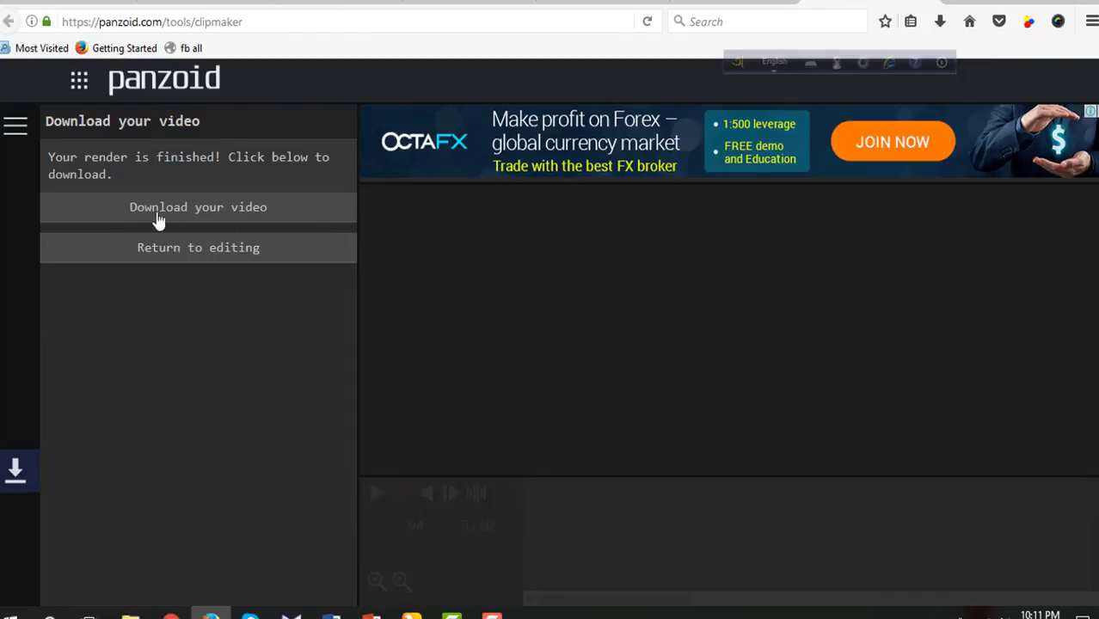
Download the finished intro render and save video.mkv to the computer
{"action": "left_click", "coordinate": [258, 215]}
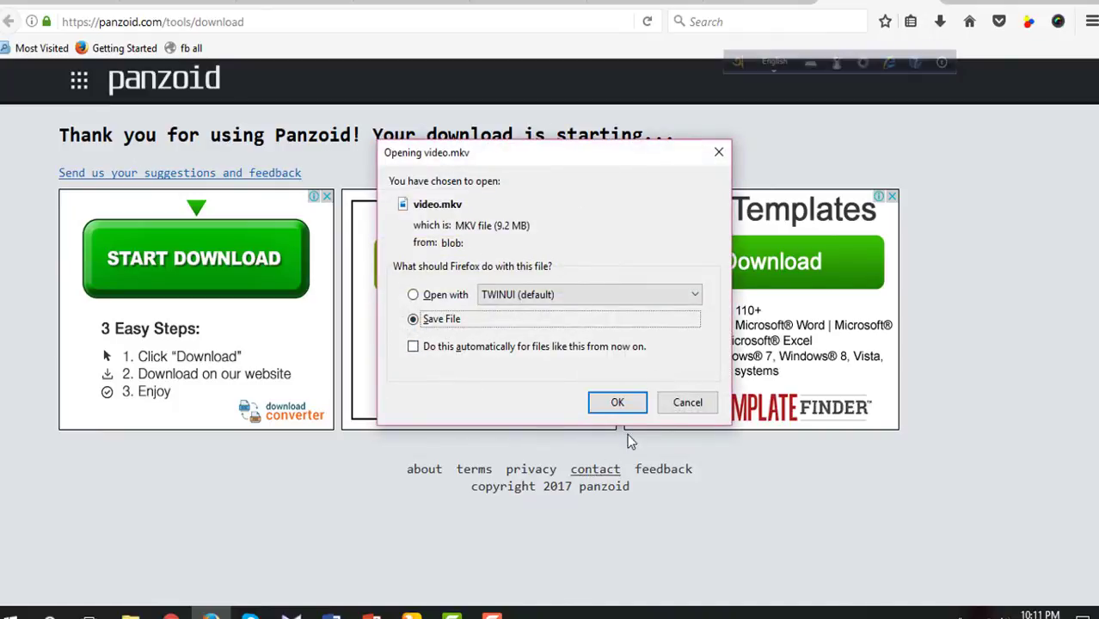
{"action": "left_click", "coordinate": [619, 403]}
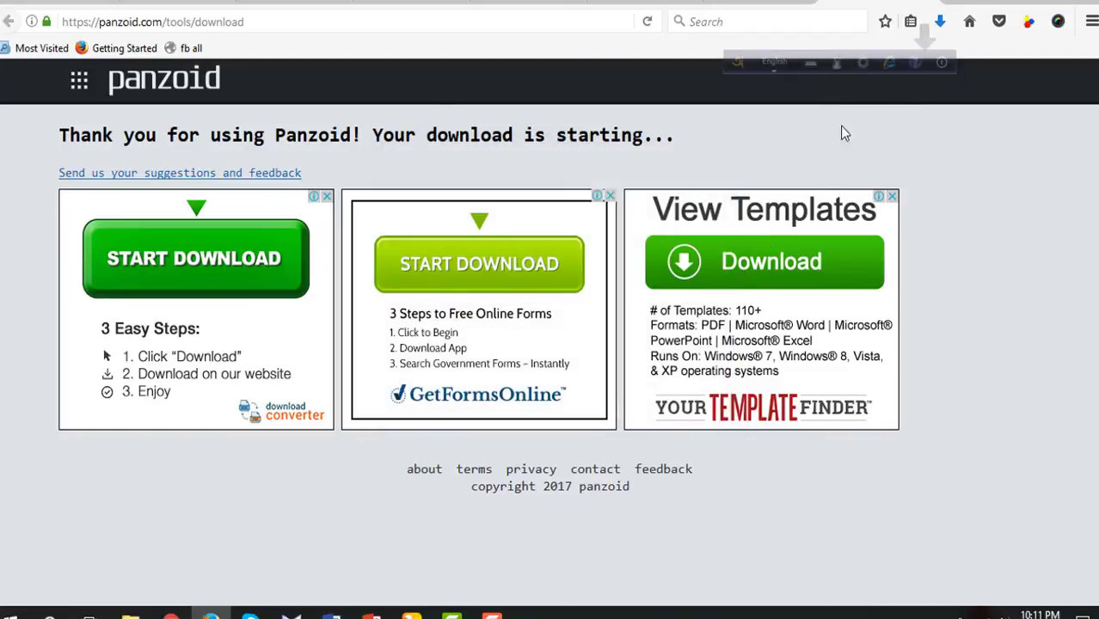
Play the newly downloaded video(1).mkv from the browser's downloads, replay it to check the intro, and close the player
{"action": "left_click", "coordinate": [941, 22]}
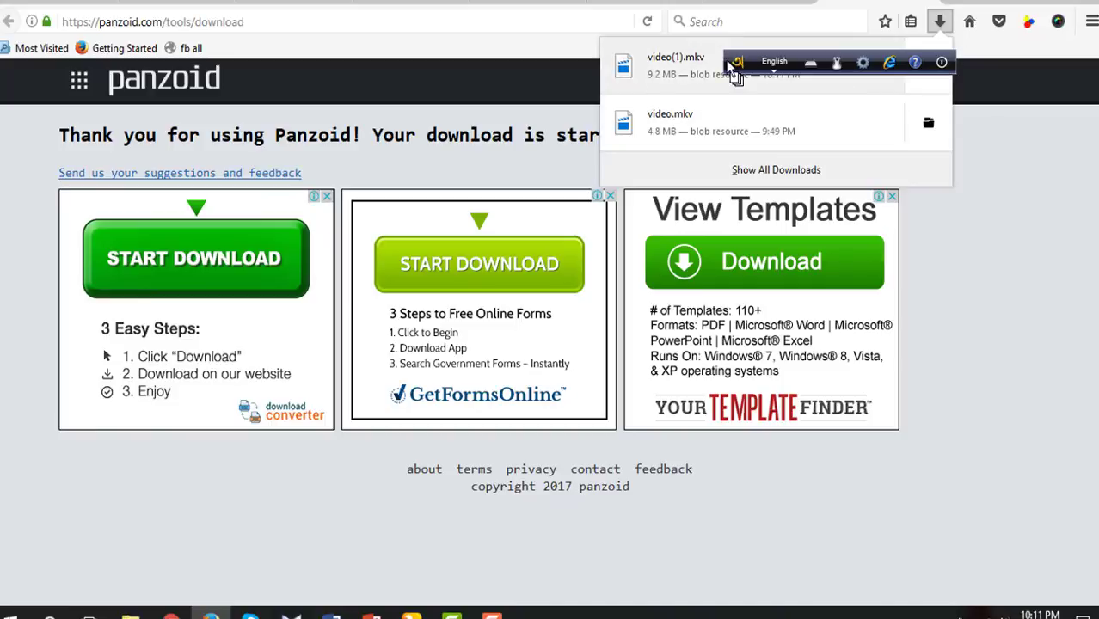
{"action": "left_click", "coordinate": [674, 73]}
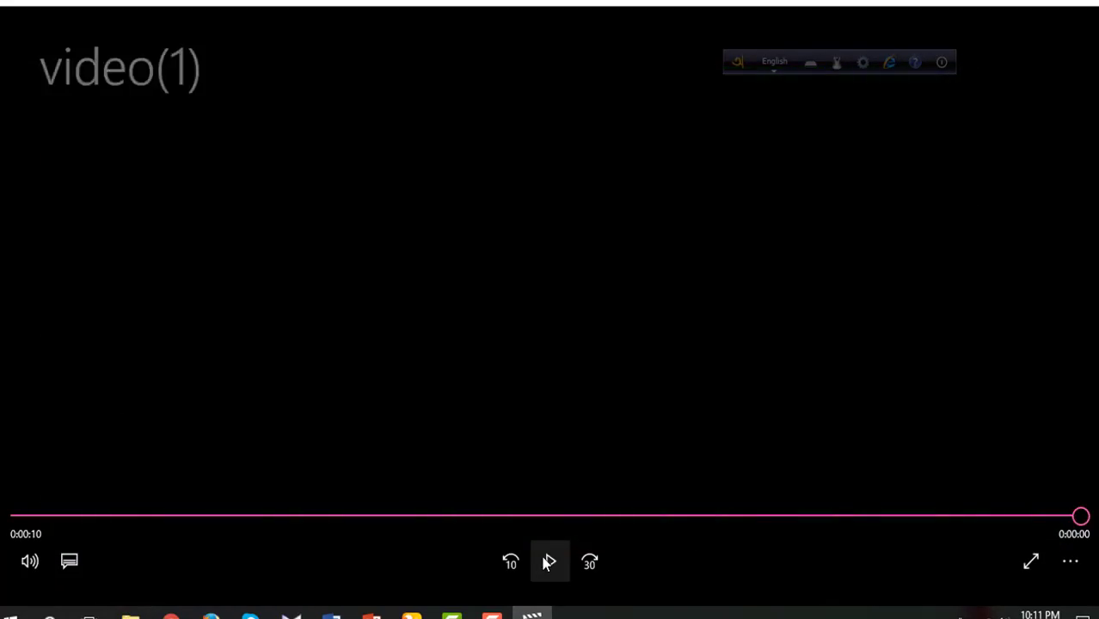
{"action": "left_click", "coordinate": [547, 562]}
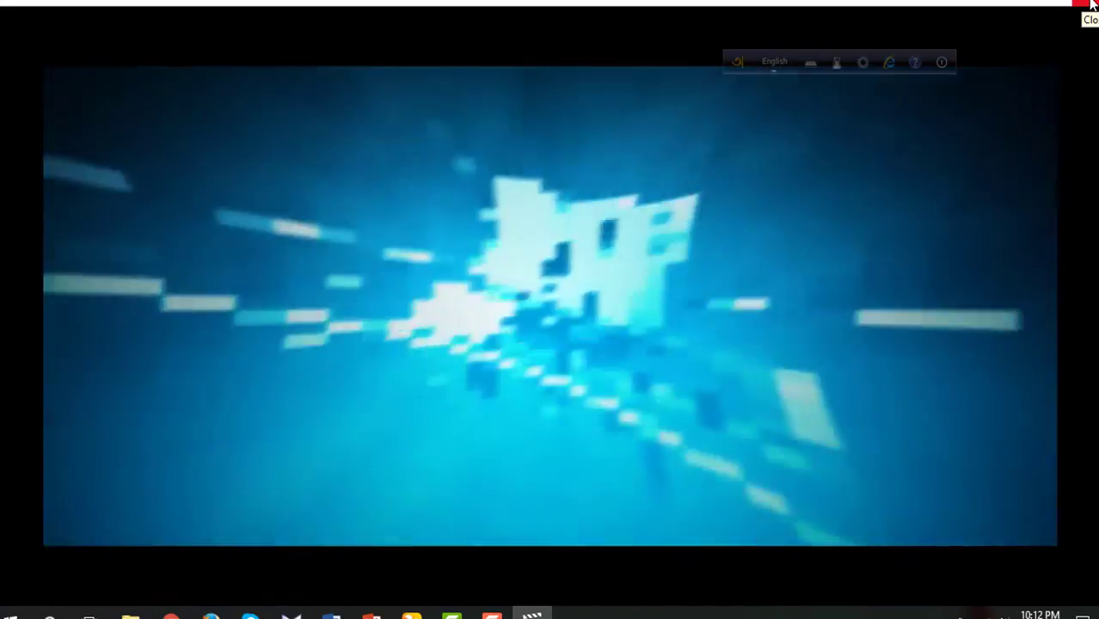
{"action": "left_click", "coordinate": [1089, 5]}
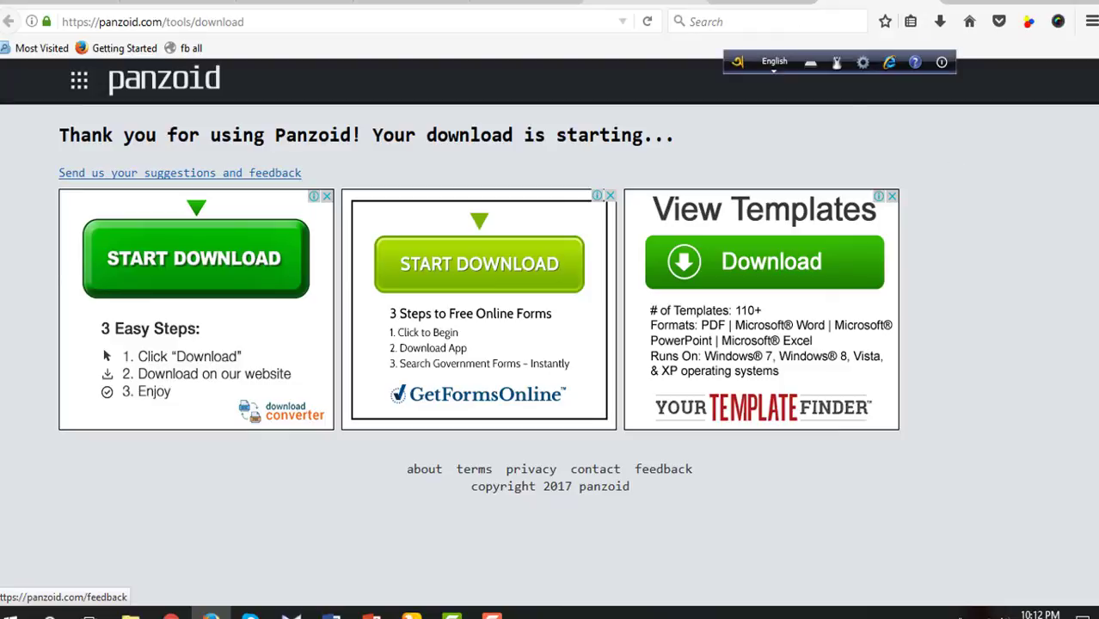
Go back to the template page, return to the Panzoid home page, and open the full Community Creations collection
{"action": "left_click", "coordinate": [644, 2]}
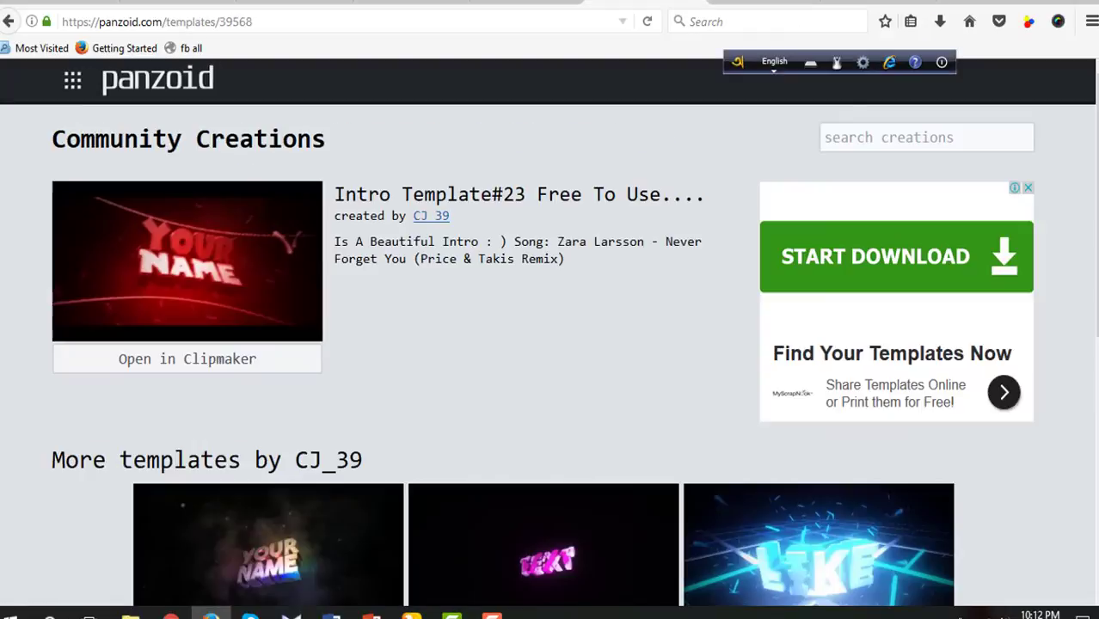
{"action": "left_click", "coordinate": [146, 84]}
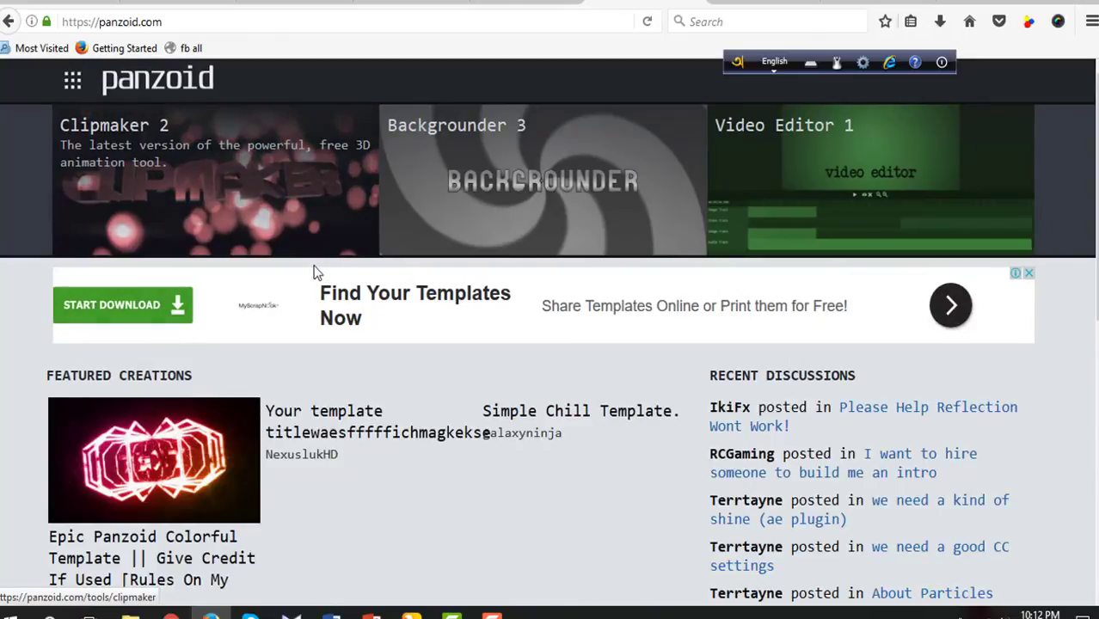
{"action": "scroll", "coordinate": [379, 326], "scroll_direction": "down", "scroll_amount": 3}
{"action": "scroll", "coordinate": [383, 330], "scroll_direction": "down", "scroll_amount": 3}
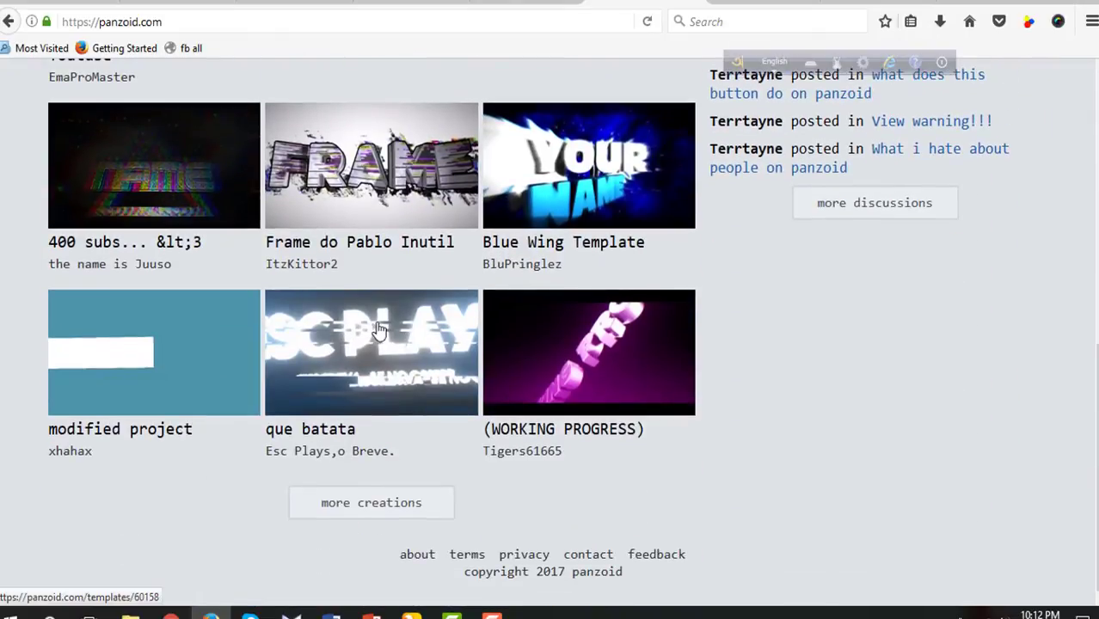
{"action": "left_click", "coordinate": [342, 508]}
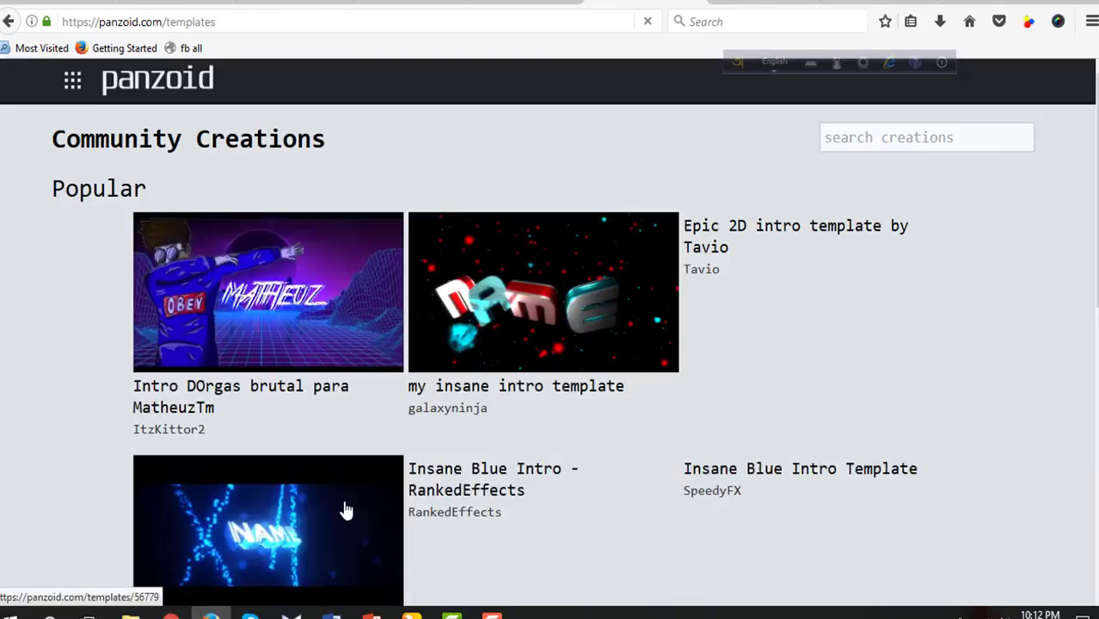
Show more community creations beyond the overview page and look through the first page of available intro templates
{"action": "scroll", "coordinate": [358, 447], "scroll_direction": "down", "scroll_amount": 8}
{"action": "scroll", "coordinate": [361, 447], "scroll_direction": "down", "scroll_amount": 2}
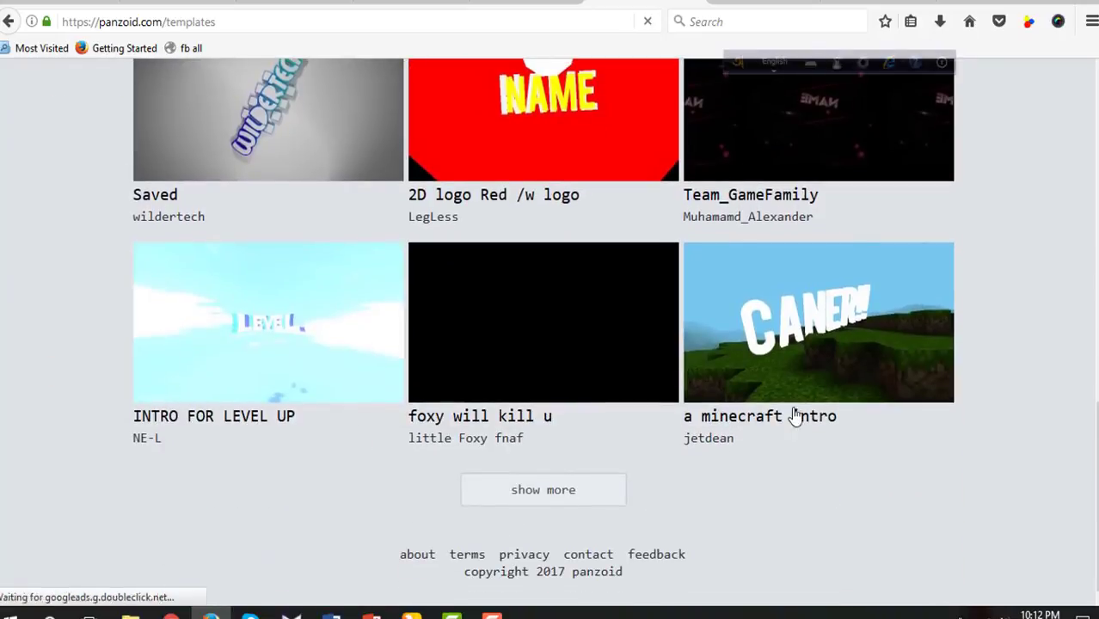
{"action": "left_click", "coordinate": [527, 493]}
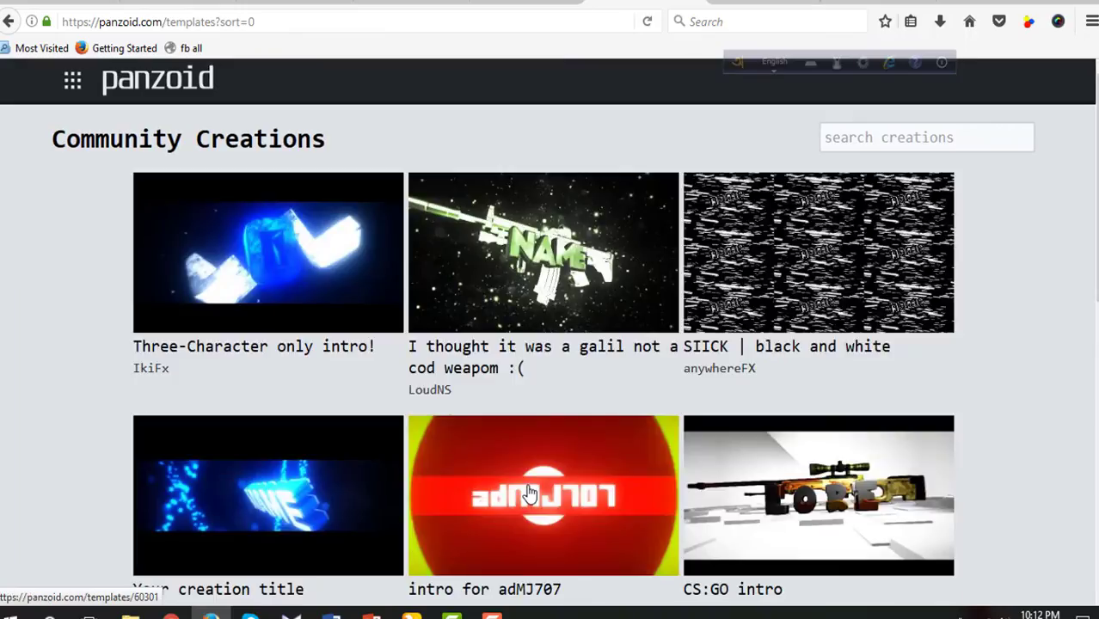
{"action": "scroll", "coordinate": [697, 387], "scroll_direction": "down", "scroll_amount": 3}
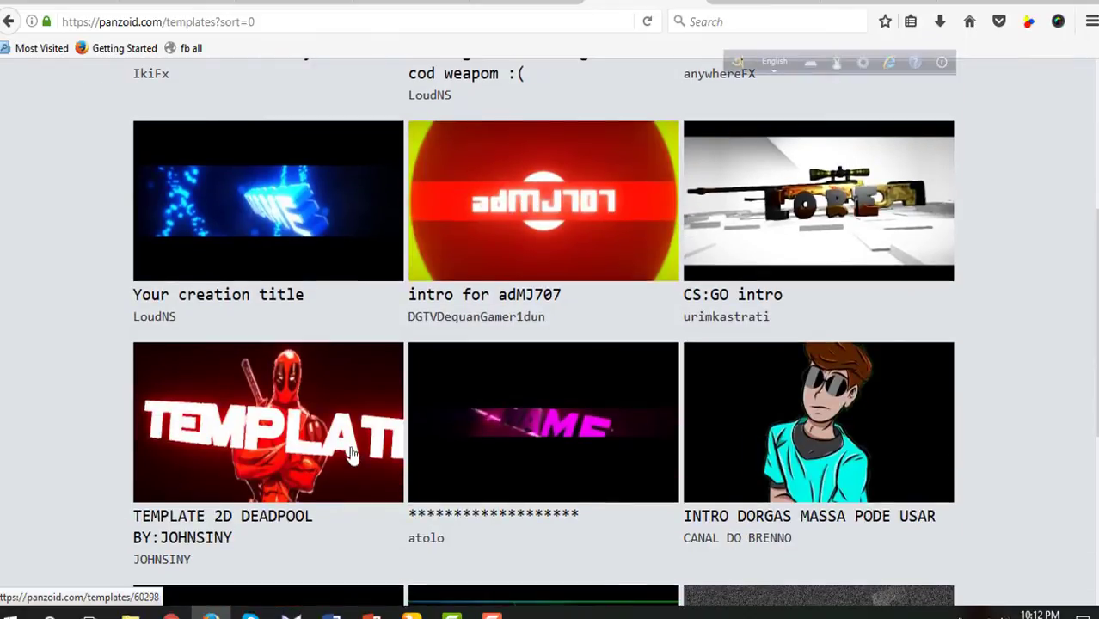
{"action": "scroll", "coordinate": [551, 503], "scroll_direction": "down", "scroll_amount": 3}
{"action": "scroll", "coordinate": [550, 506], "scroll_direction": "down", "scroll_amount": 1}
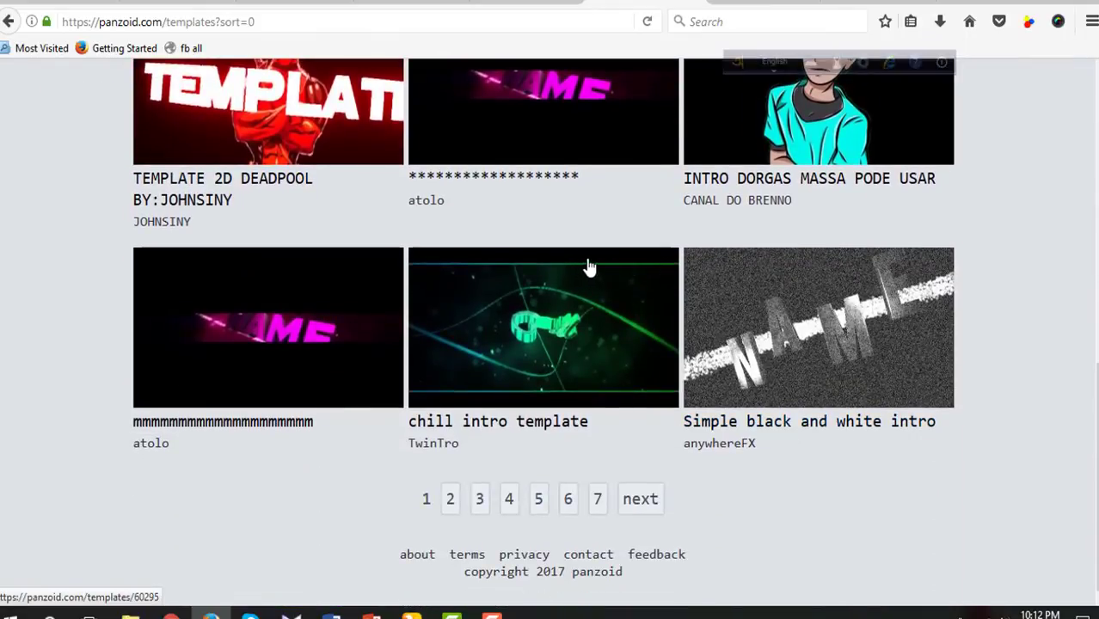
{"action": "scroll", "coordinate": [592, 266], "scroll_direction": "up", "scroll_amount": 4}
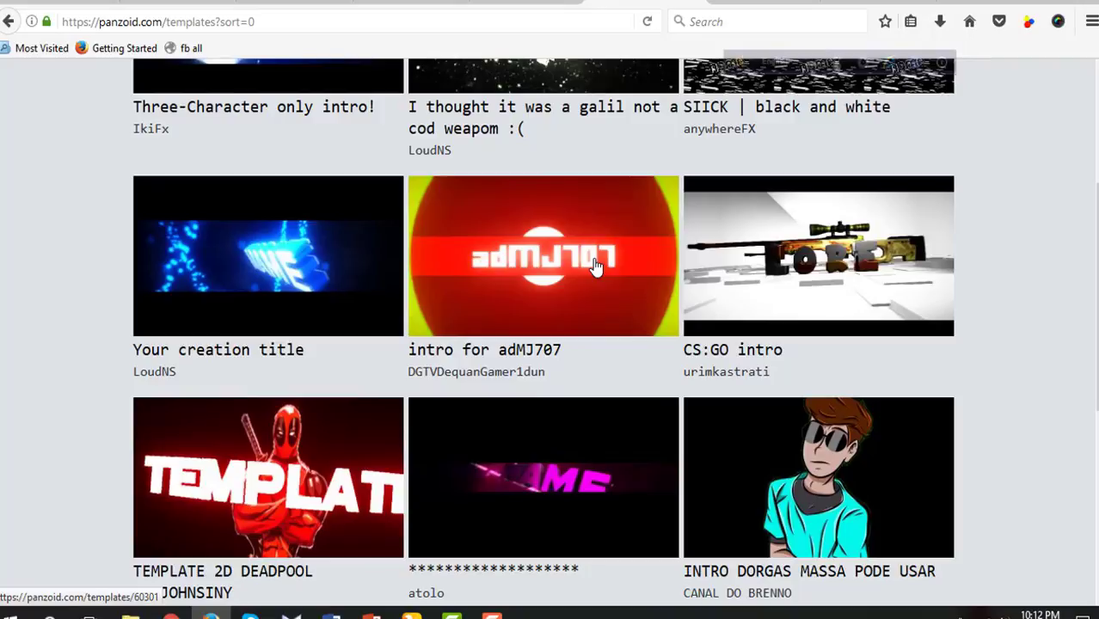